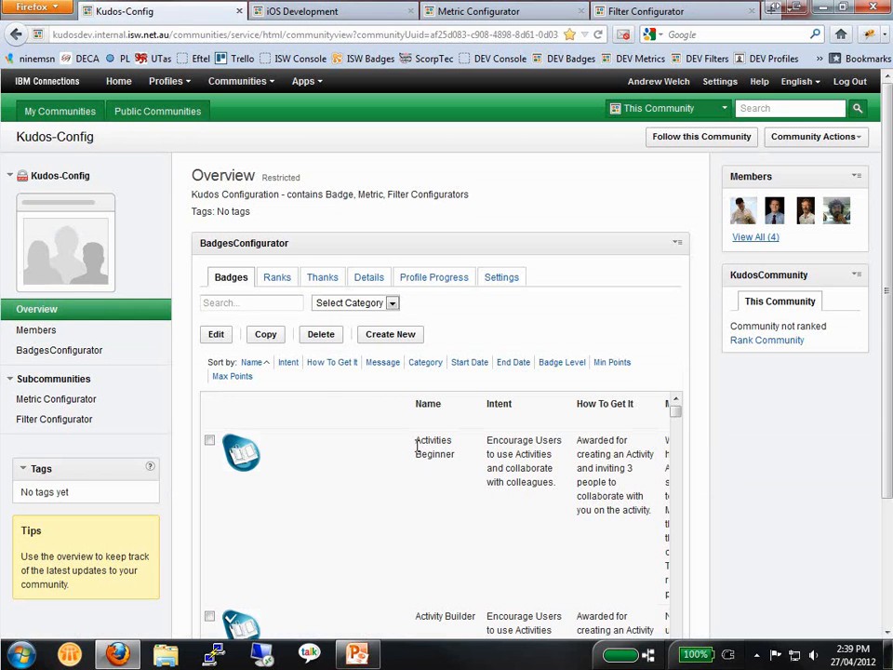
Switch to the Metric Configurator and review the community metrics, from Communities Created to Community Members in Communities Owned
scroll(327, 404, down, 3)
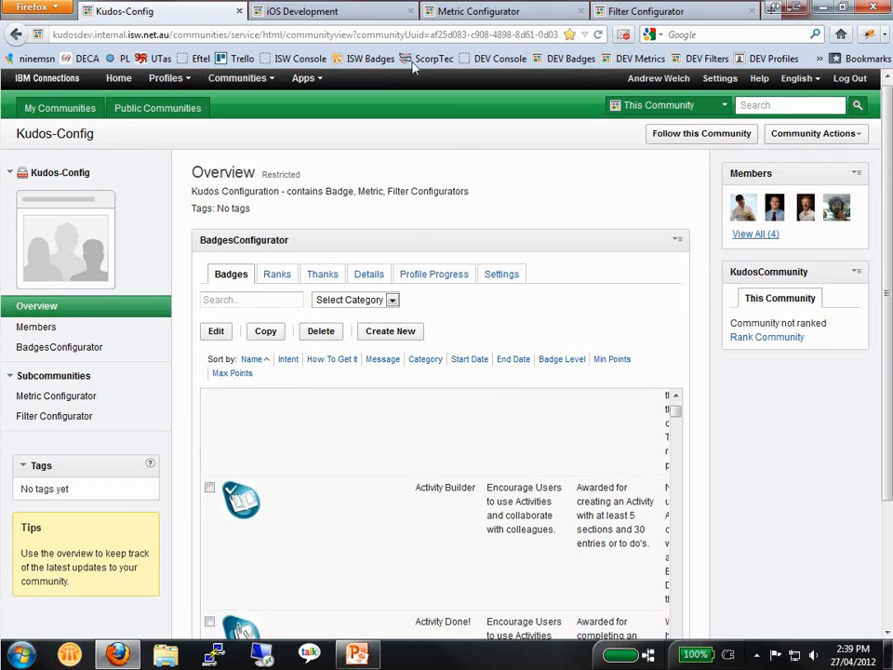
click(461, 11)
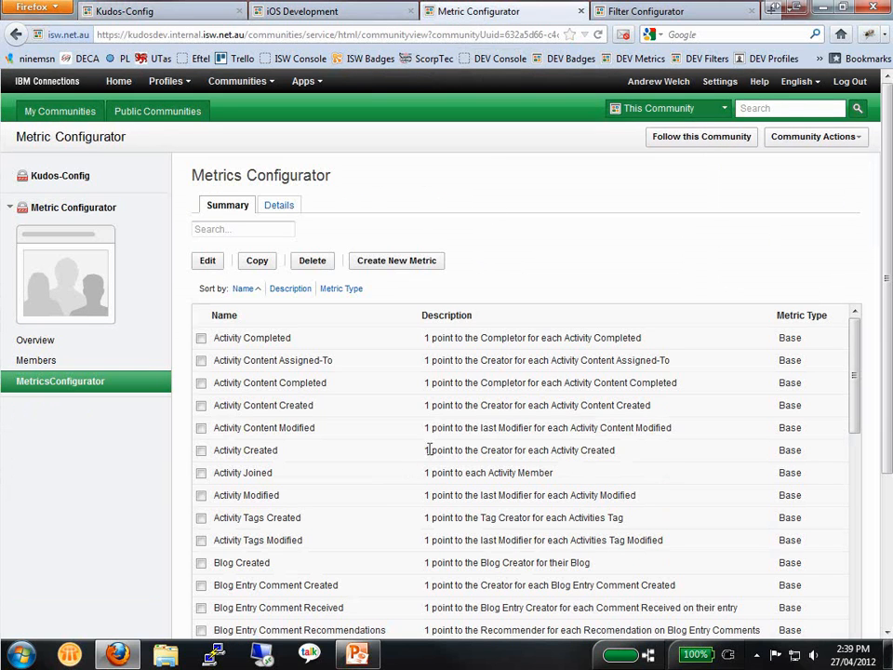
scroll(381, 488, down, 2)
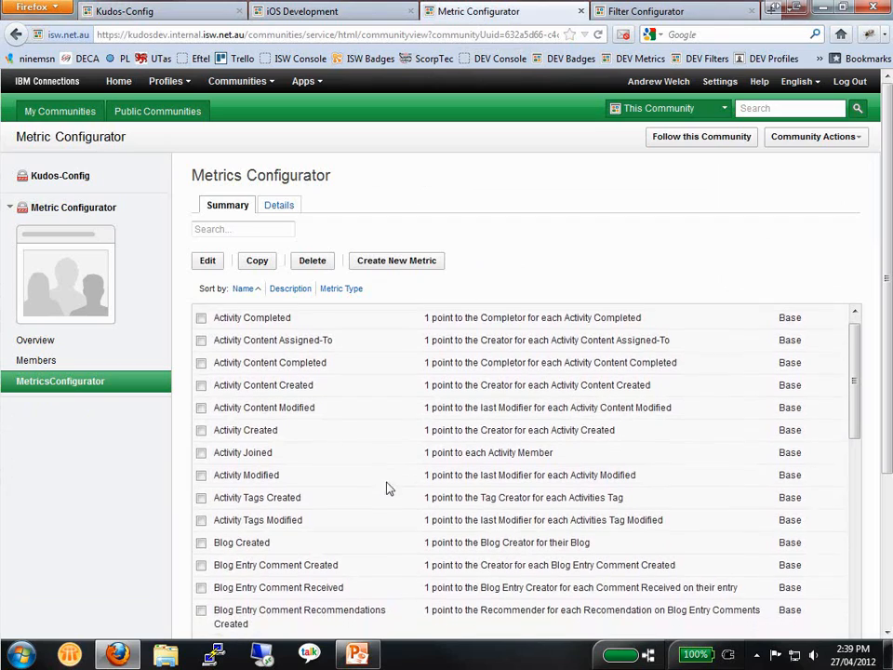
scroll(875, 365, down, 2)
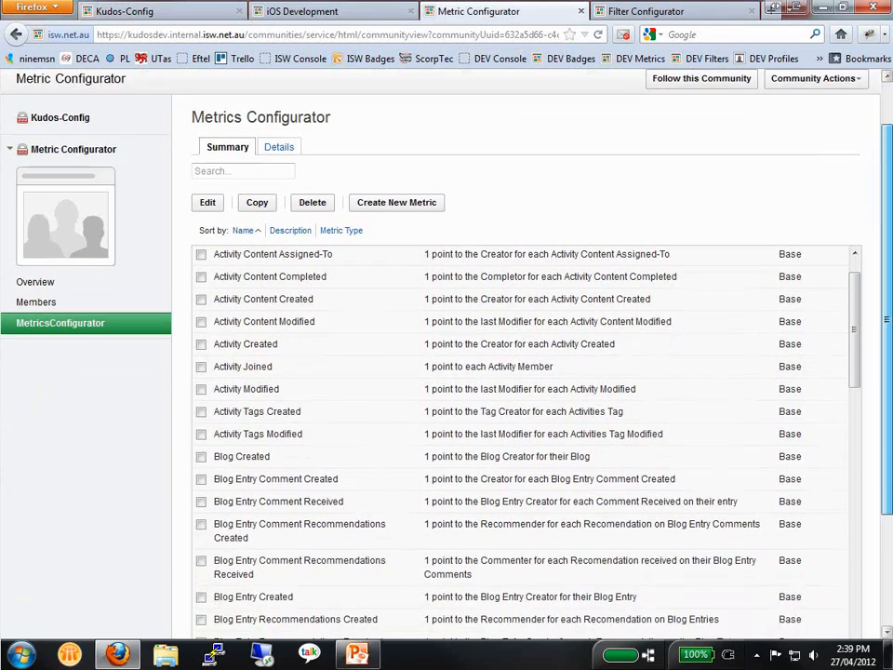
drag(856, 324, 856, 444)
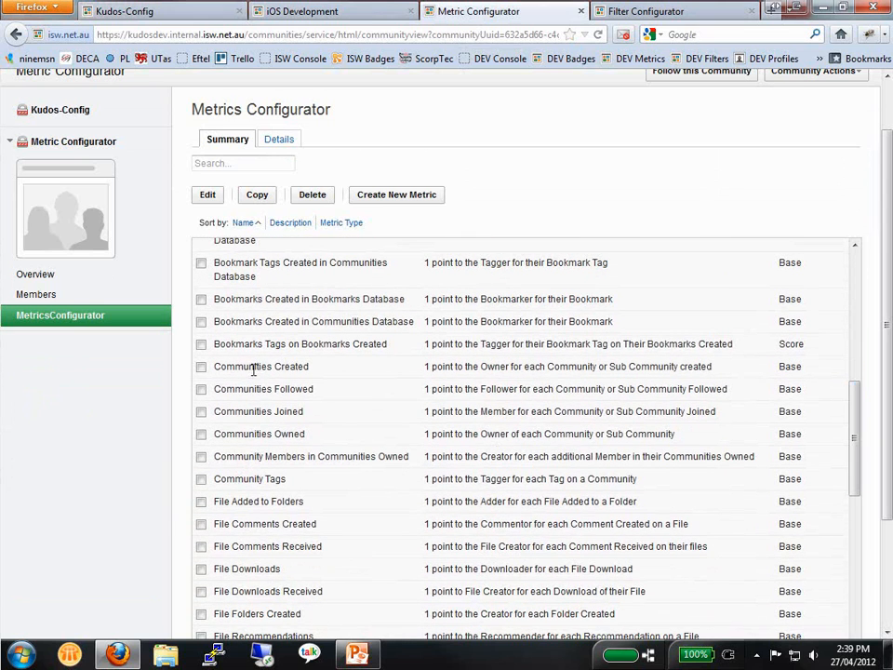
double_click(298, 367)
double_click(294, 389)
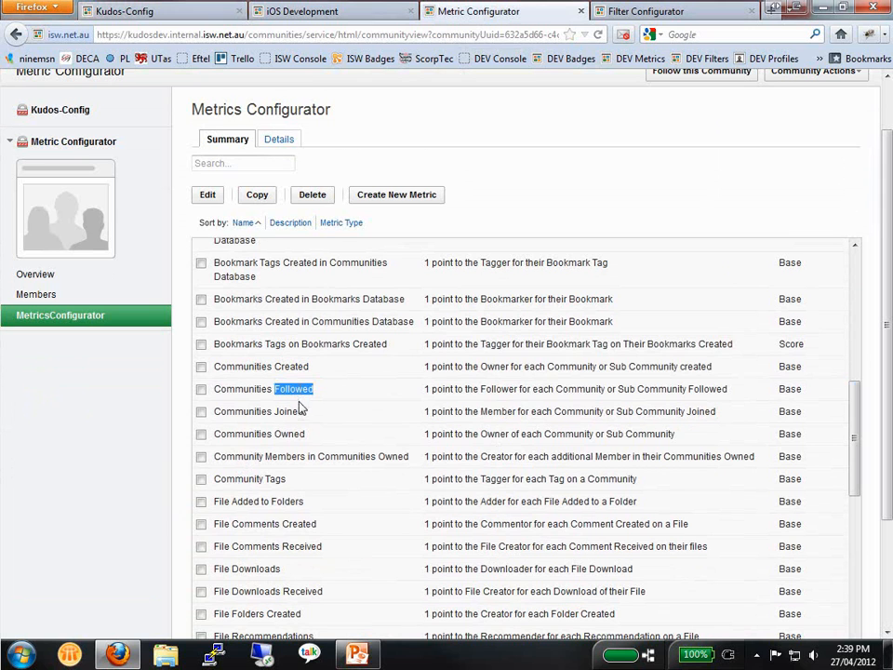
double_click(290, 411)
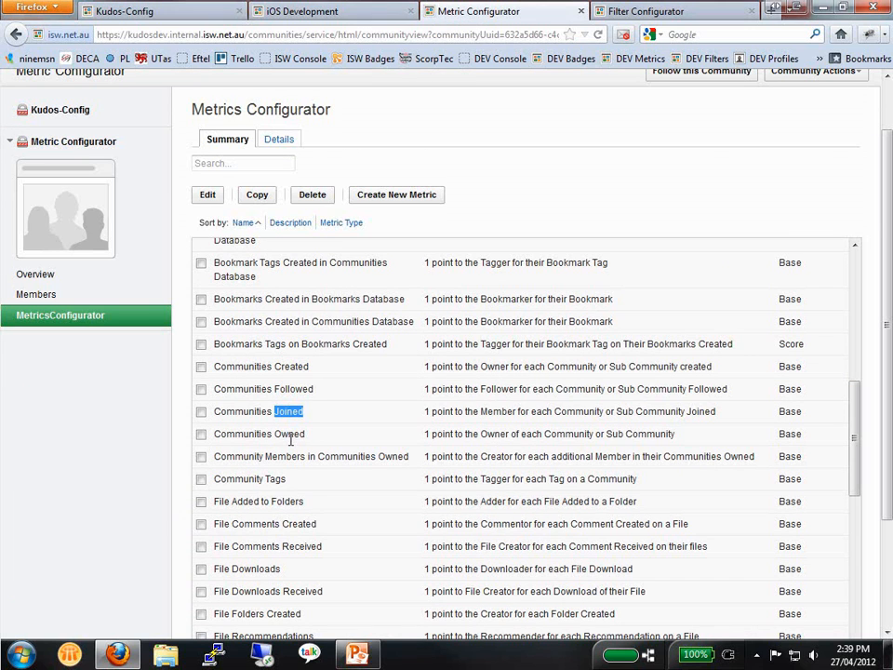
double_click(291, 433)
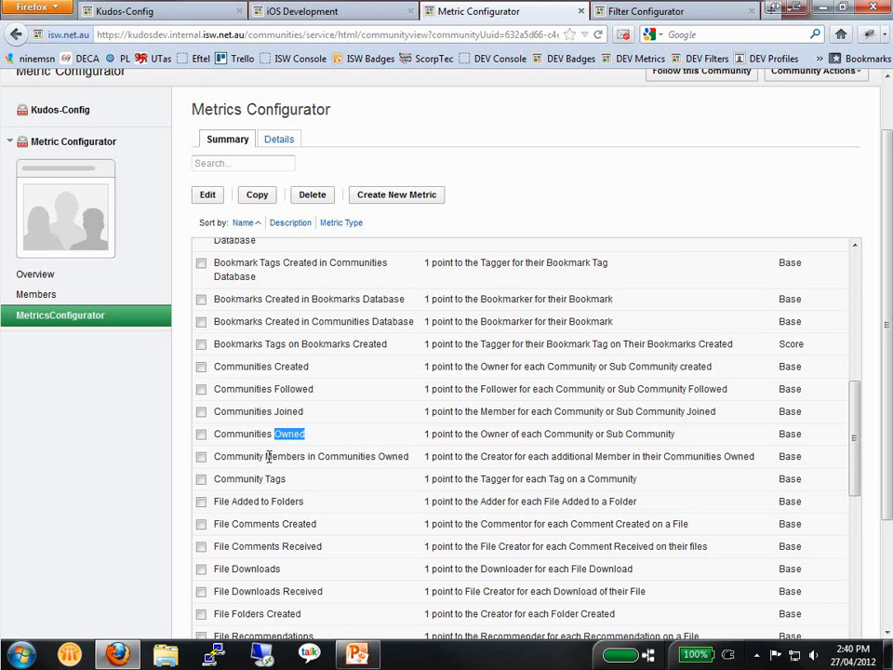
double_click(270, 456)
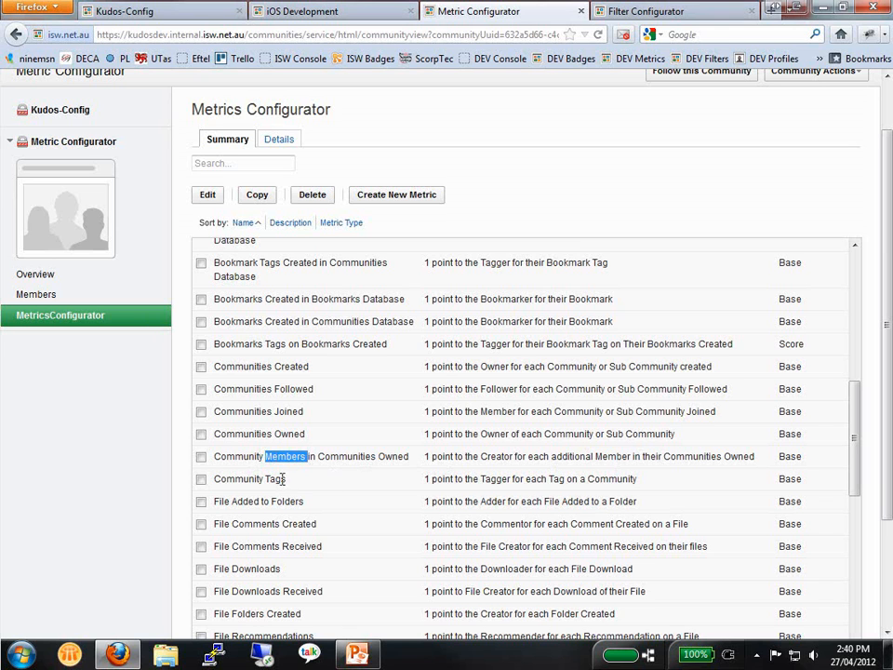
double_click(291, 434)
double_click(291, 411)
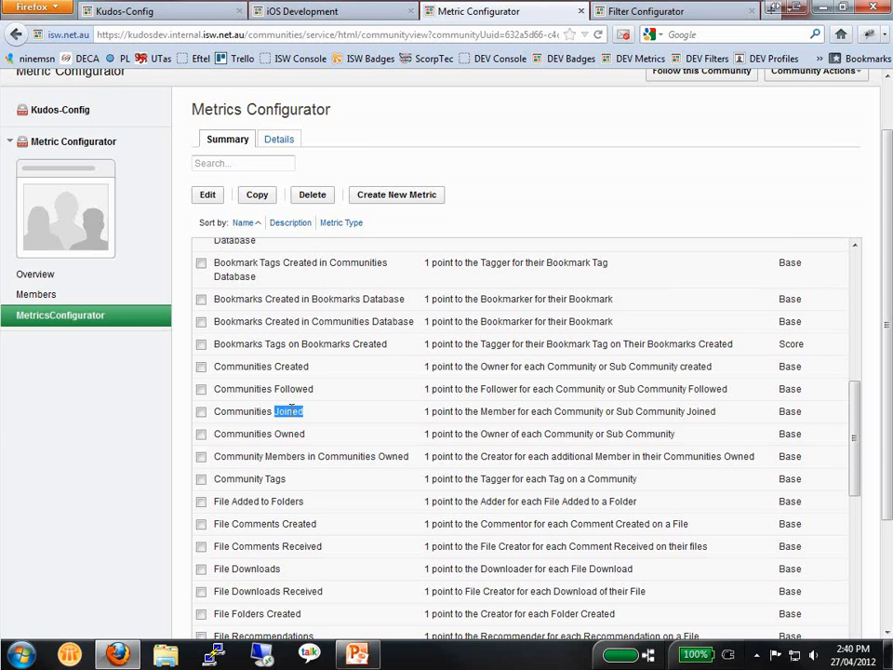
Open the Communities Joined metric for editing and examine its applicable filters, including the {TargetCommunity} parameter
click(285, 412)
click(201, 412)
click(212, 195)
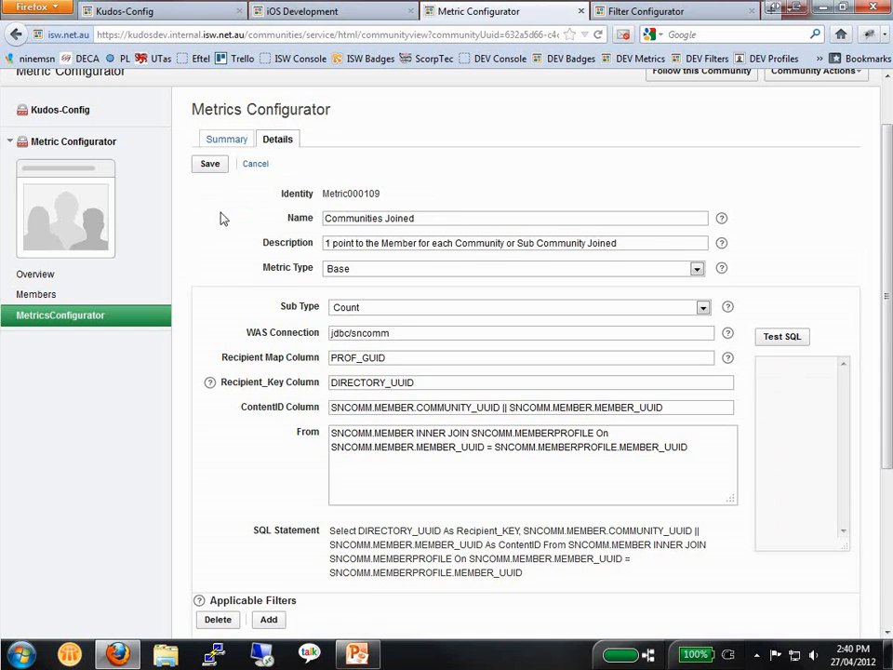
scroll(198, 343, down, 3)
scroll(198, 343, down, 3)
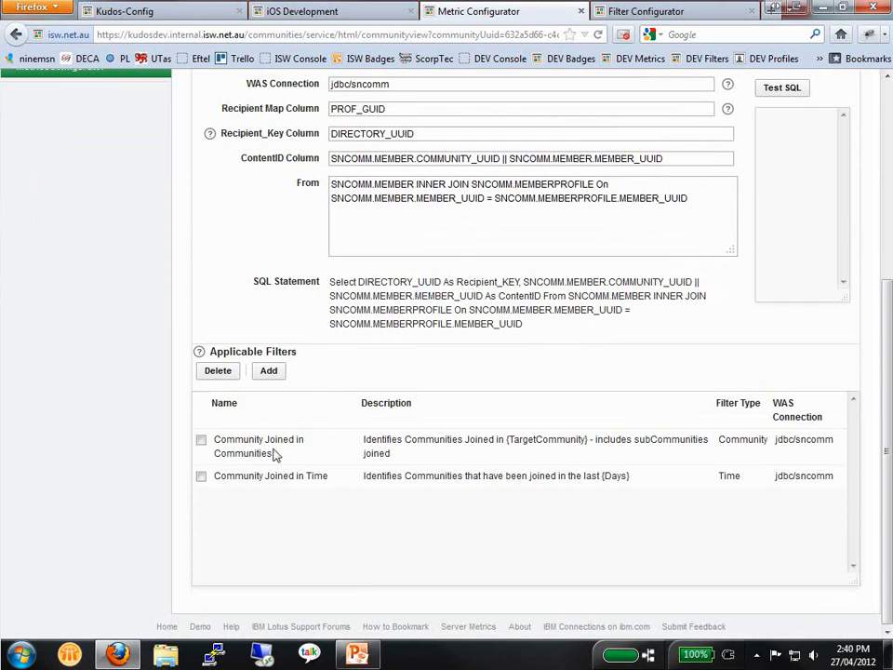
drag(210, 449, 291, 458)
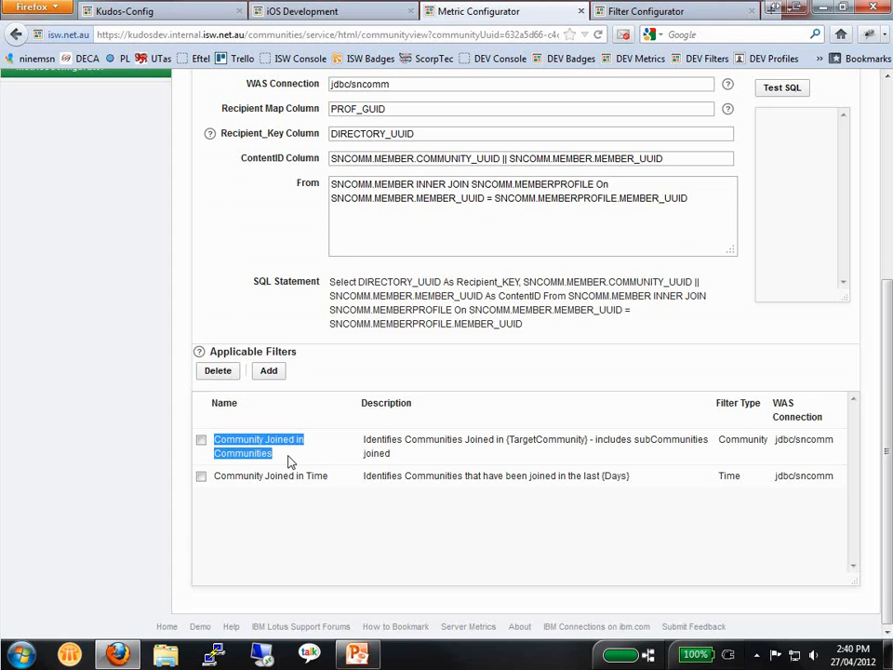
double_click(525, 438)
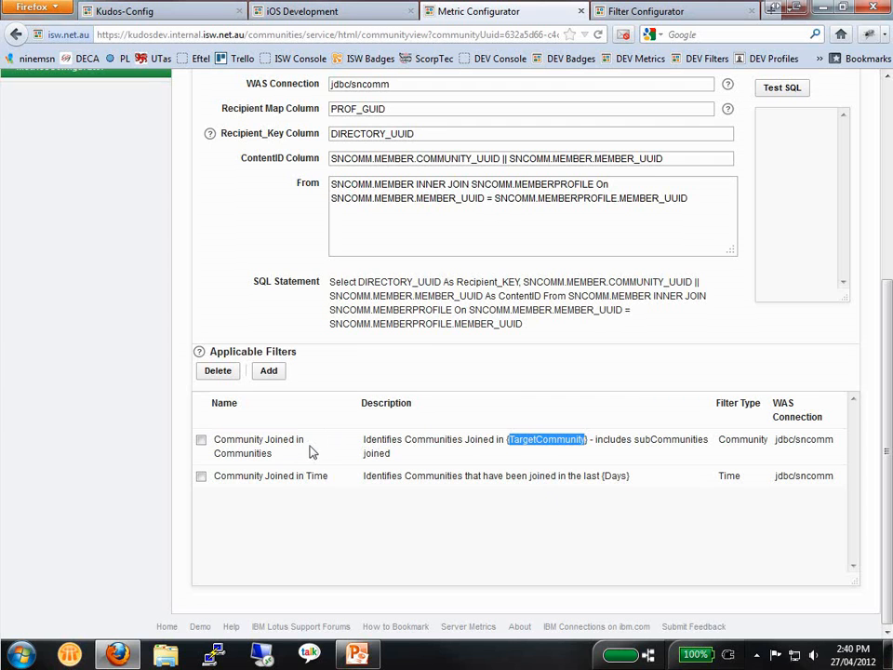
Look over the community filters in the Filter Configurator and compare them with the metric's Community Joined in Time filter
click(643, 13)
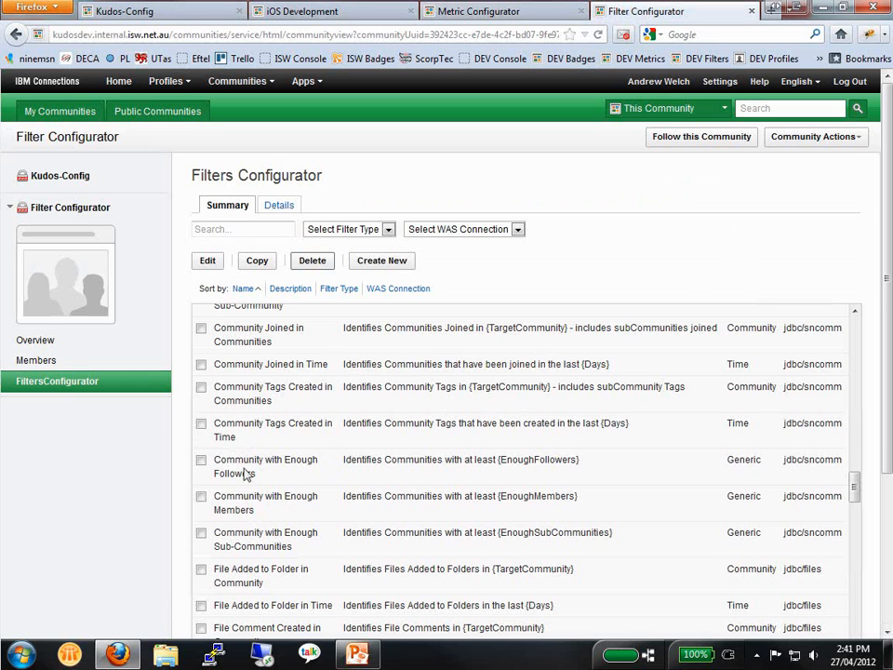
scroll(247, 463, down, 1)
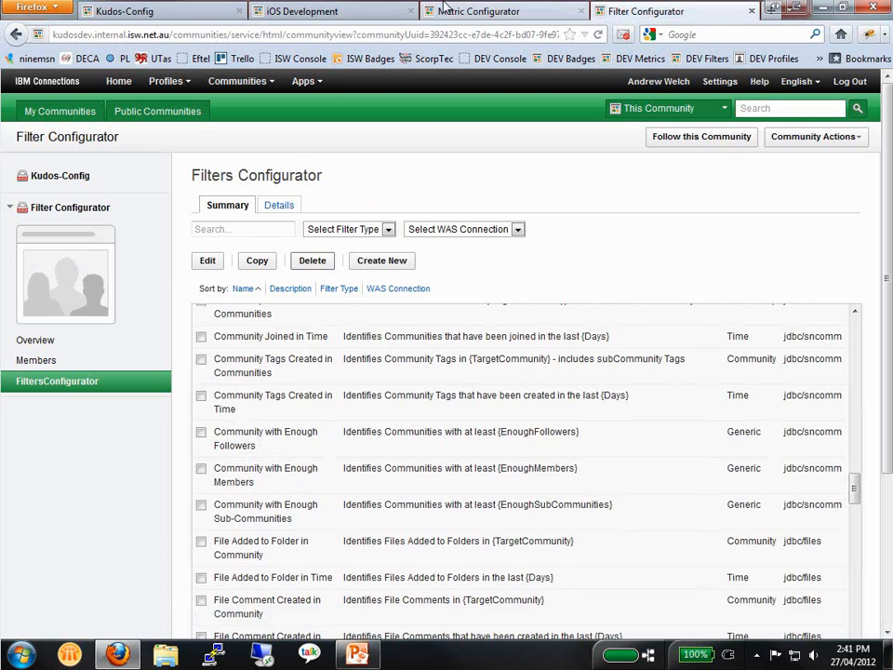
click(344, 11)
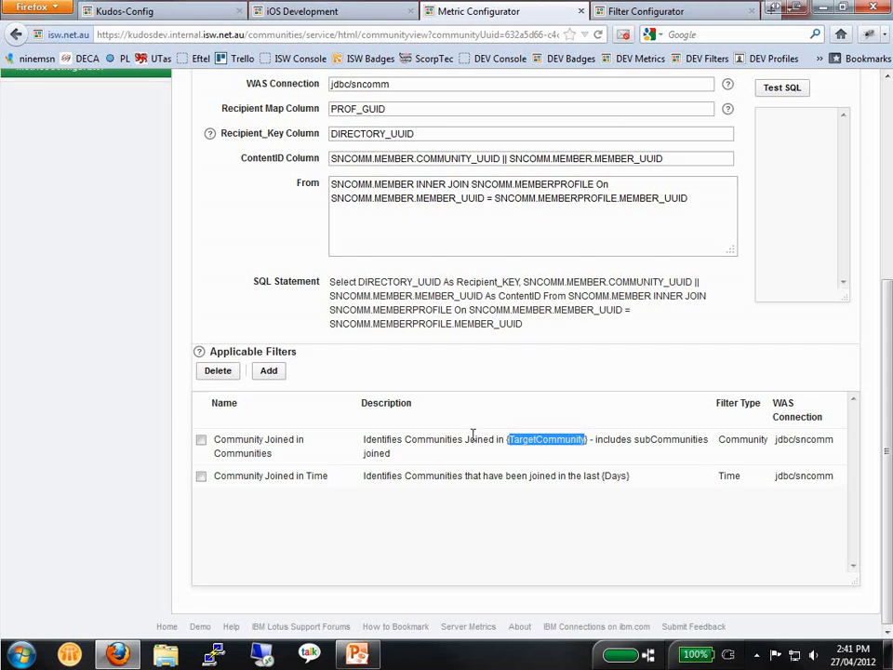
click(280, 474)
double_click(280, 474)
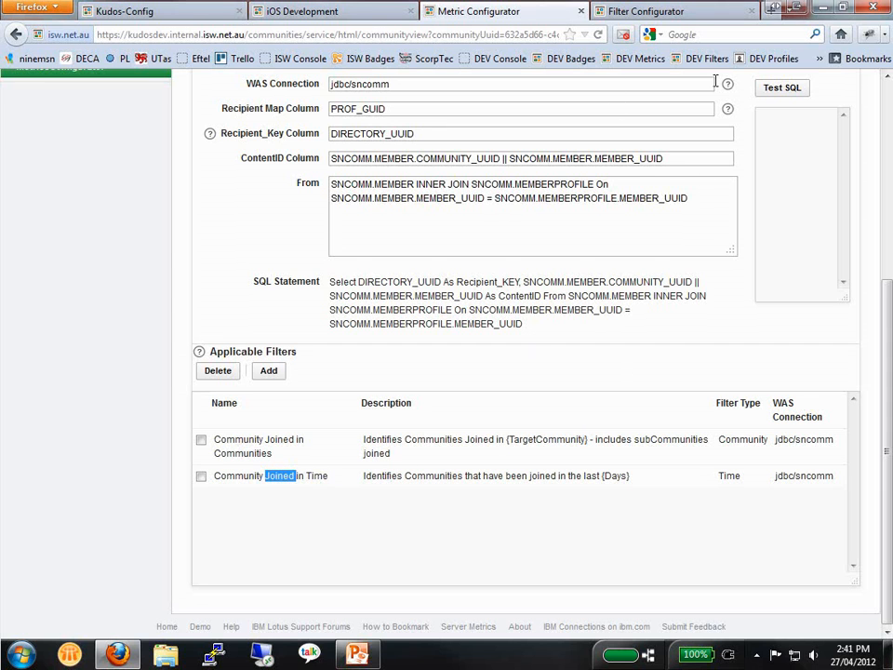
Copy the Community Joined in Time filter in the Filter Configurator and name the copy "Community with Name"
click(704, 19)
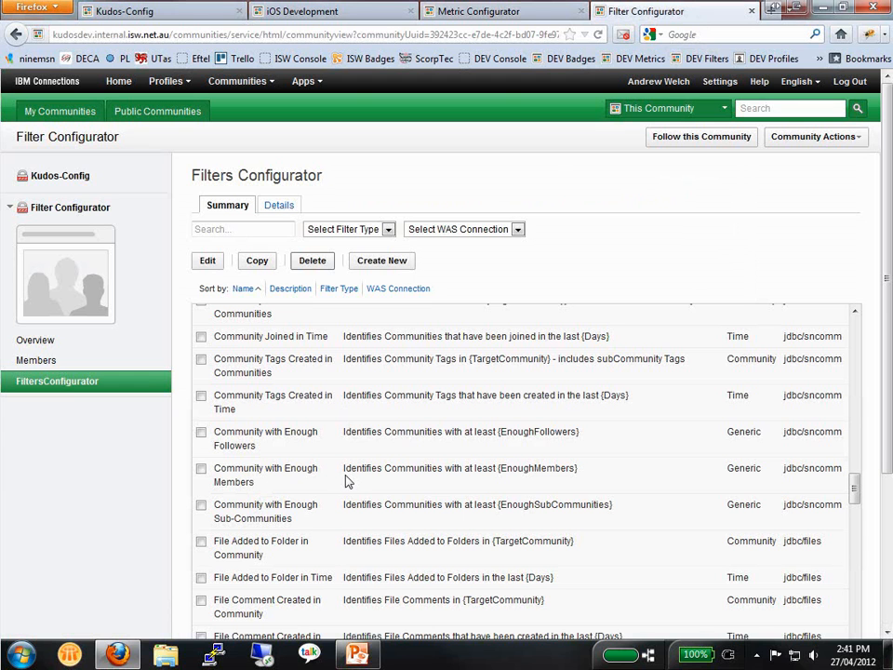
scroll(347, 481, up, 1)
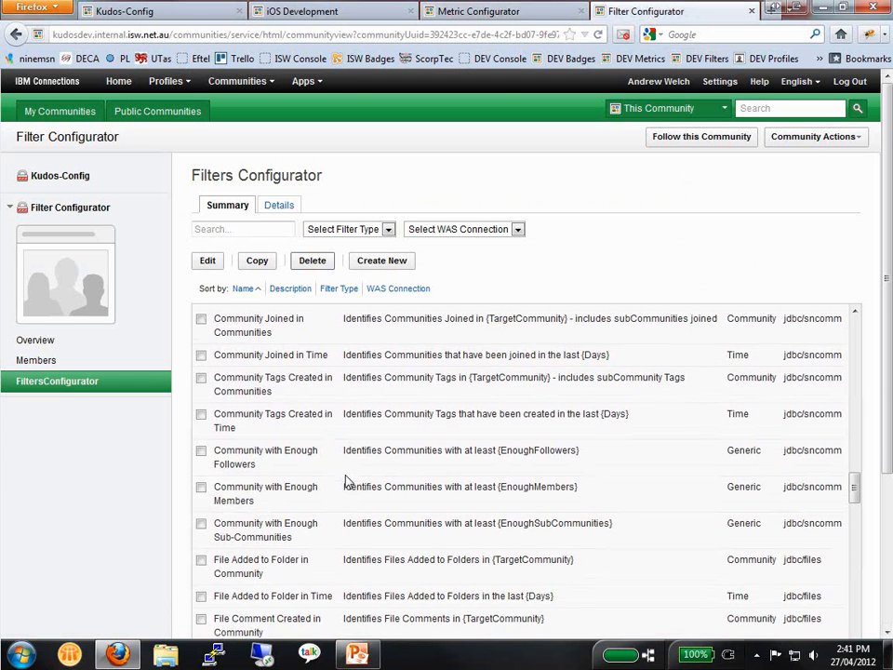
click(201, 368)
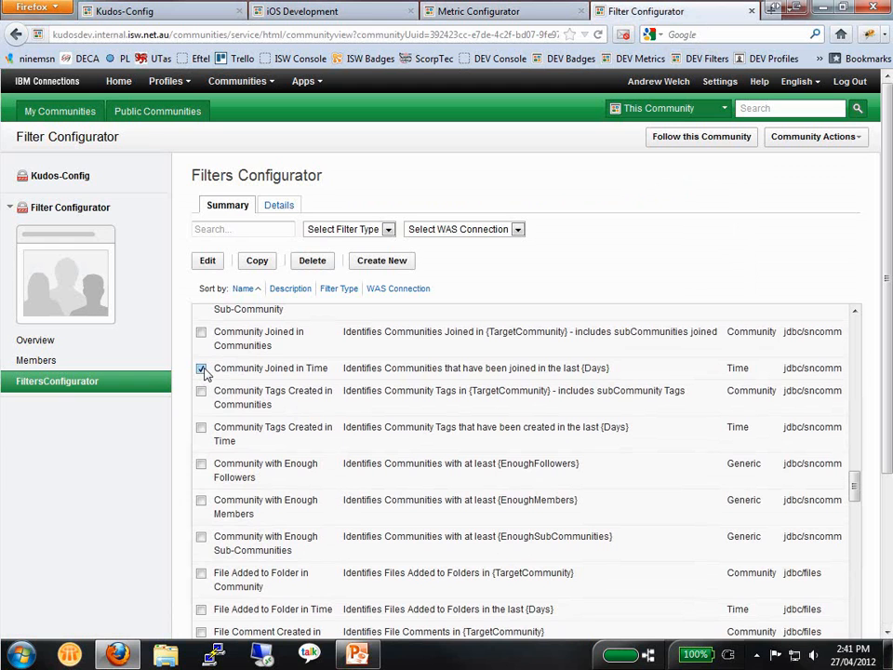
click(257, 261)
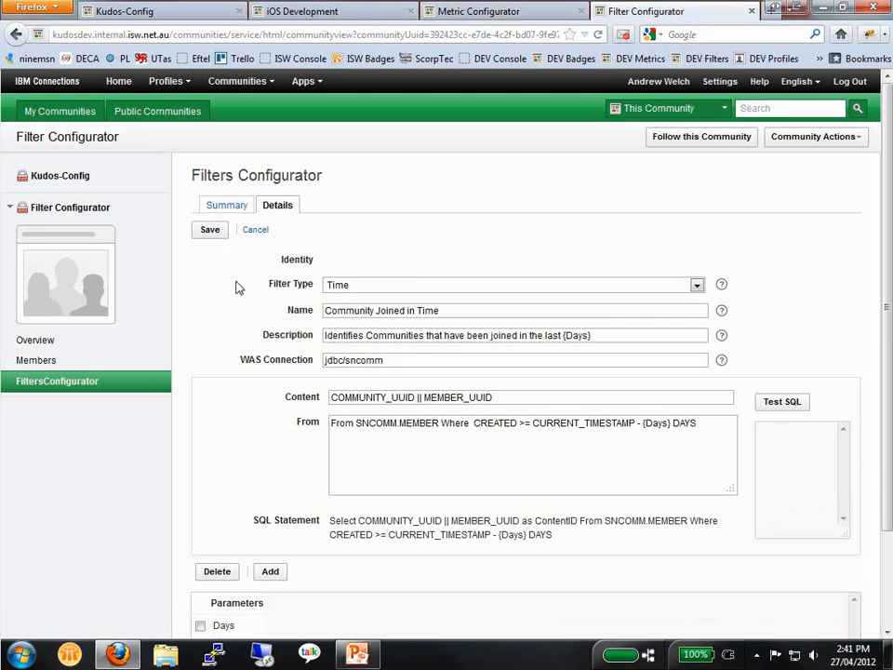
scroll(216, 300, down, 2)
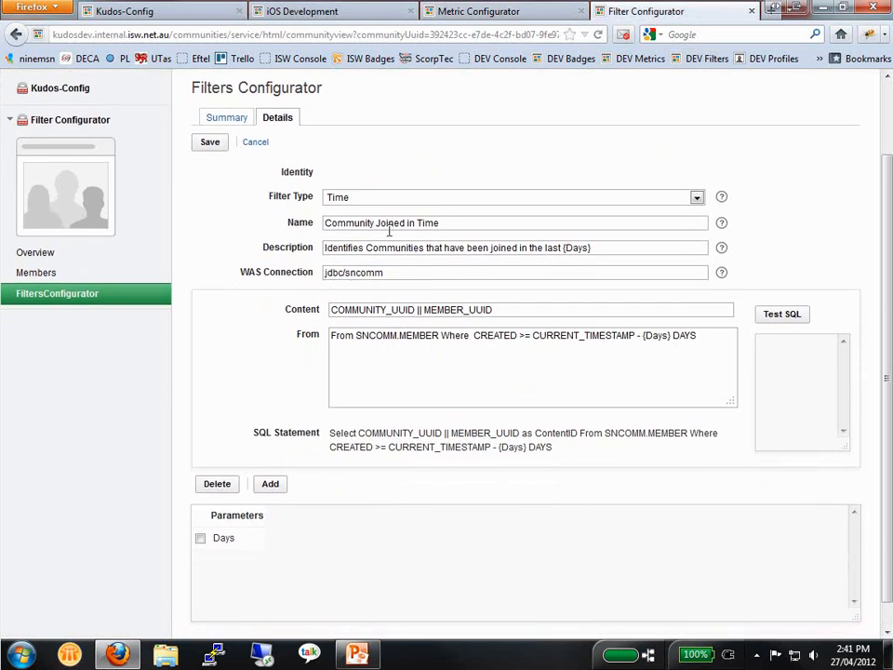
drag(377, 221, 508, 223)
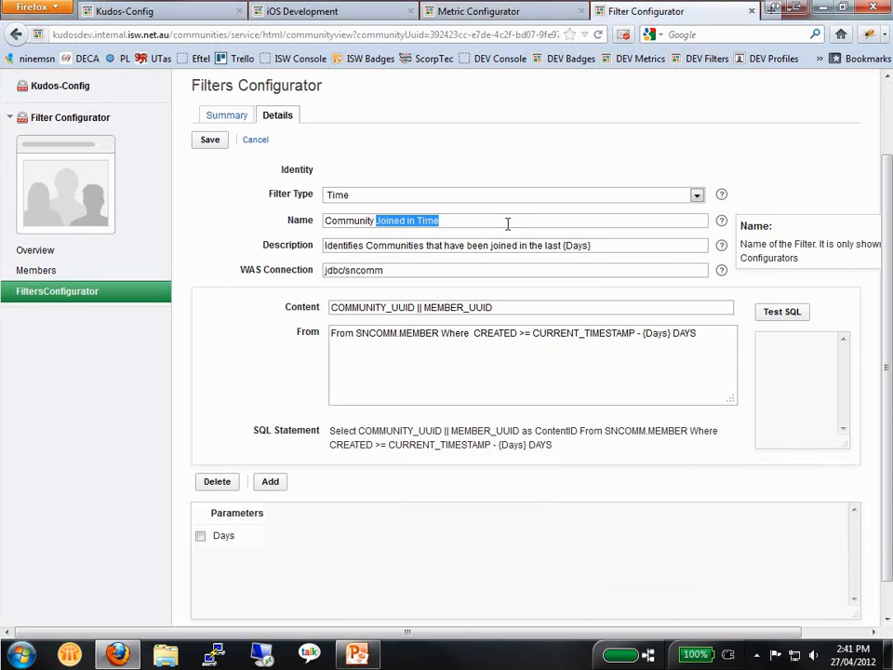
text(with Nam)
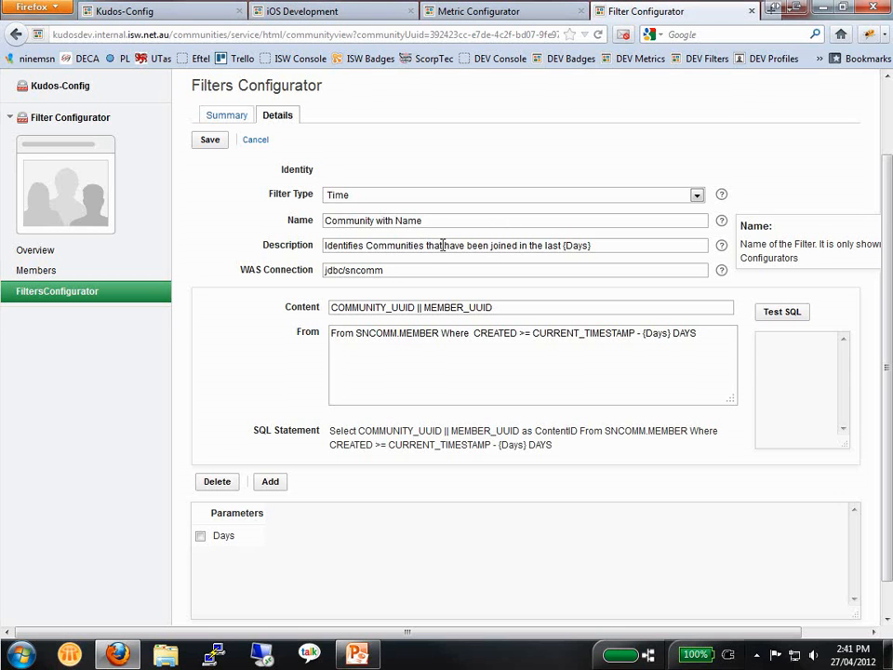
Set the copied filter's description to "Identifies Communities that have Name like {CommunityName}"
drag(444, 244, 639, 239)
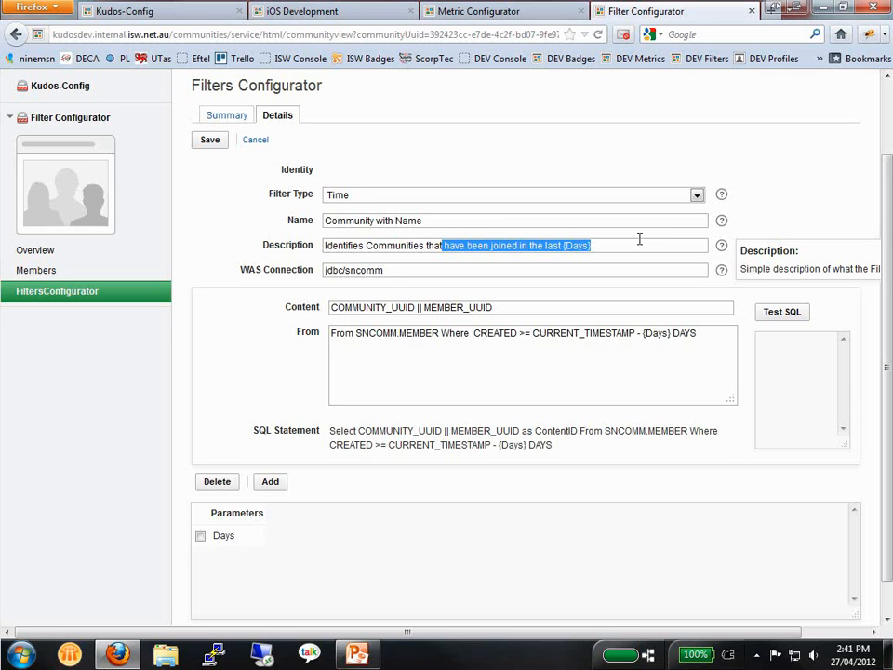
text(hat)
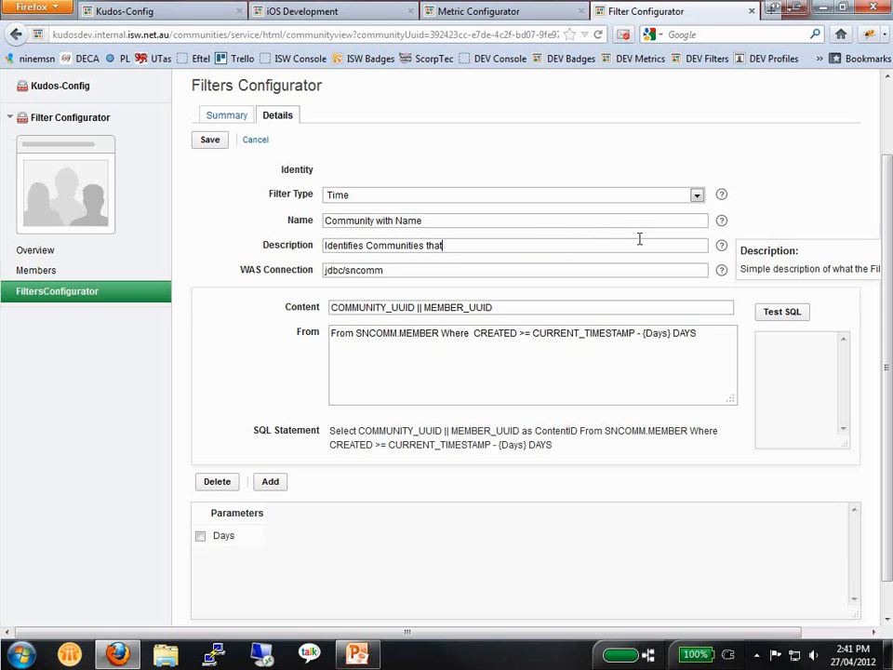
text(ve the)
text(Name li)
text(ke {Commu)
text(nityName)
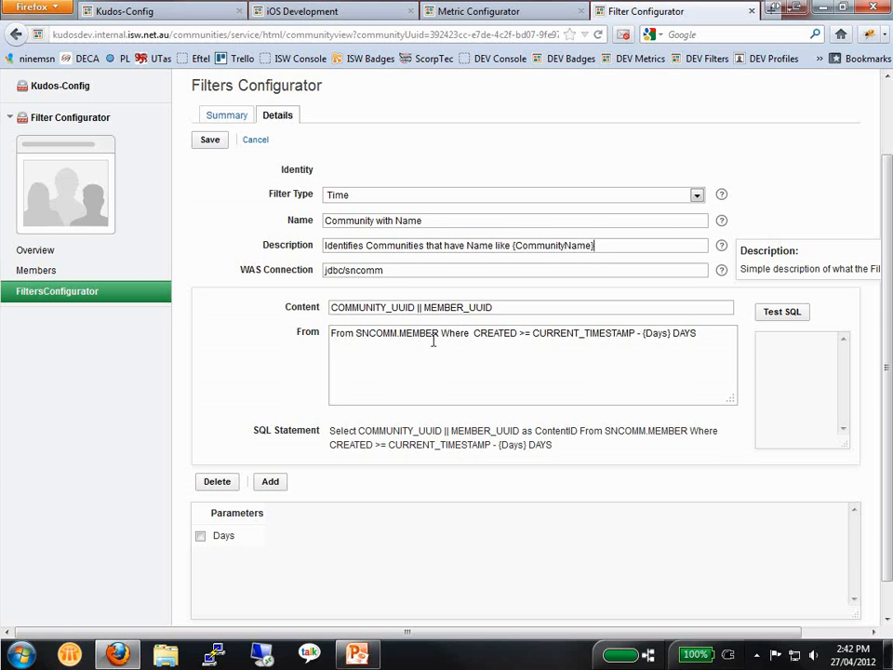
Switch to PuTTY, connect to the saved durufle session and log in as db2inst1 with the account password
click(263, 658)
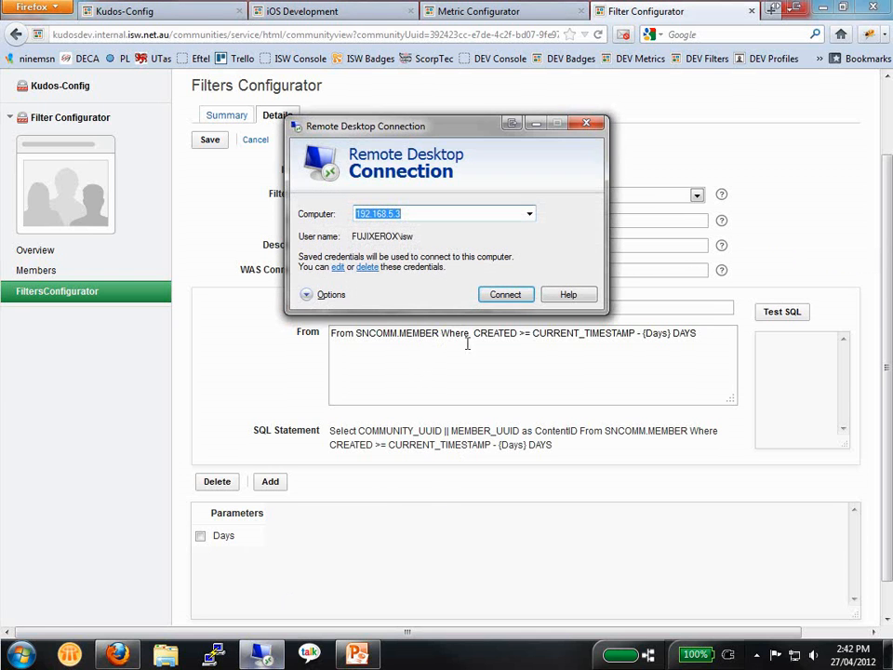
click(587, 123)
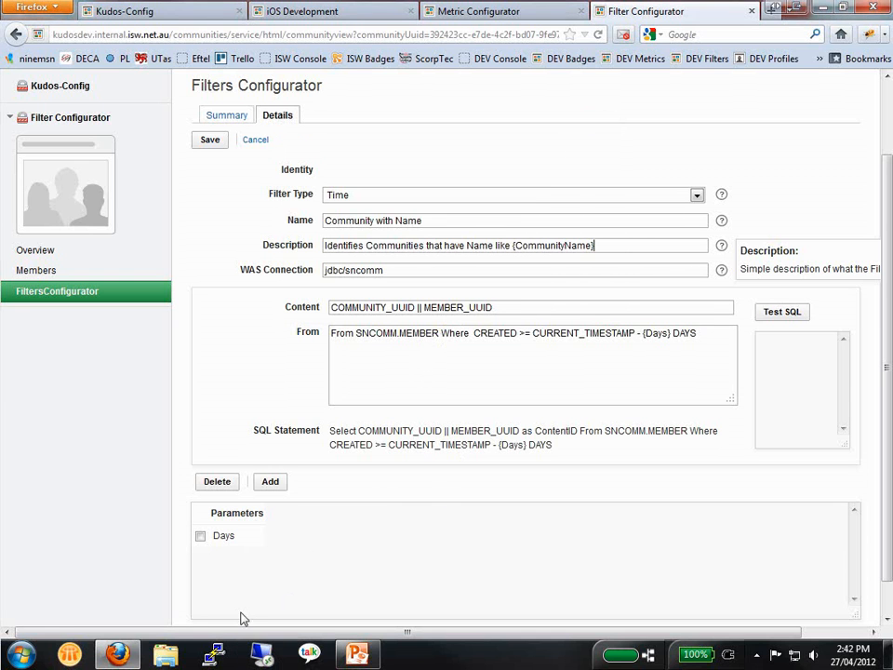
click(216, 656)
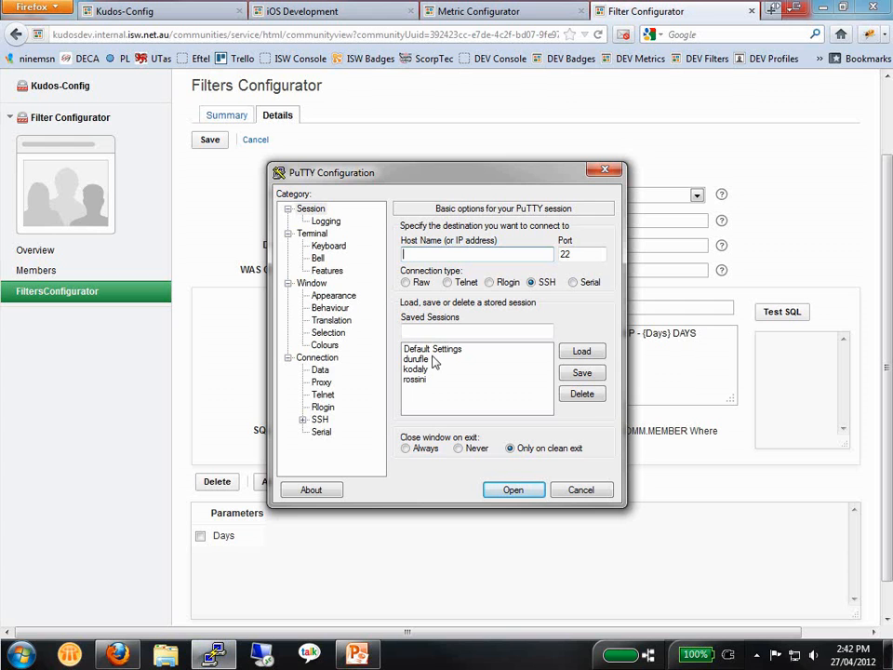
click(423, 361)
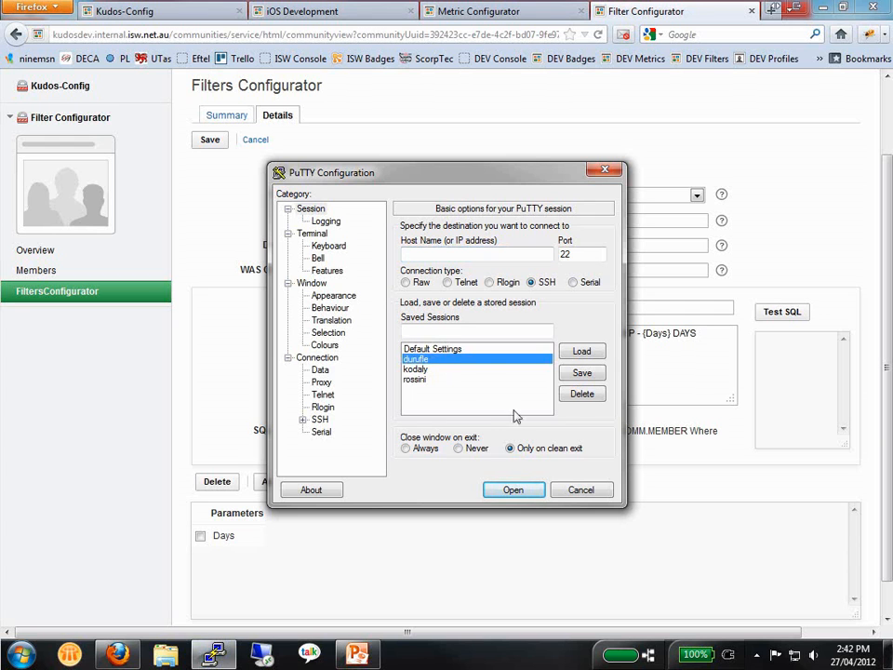
click(582, 351)
click(514, 489)
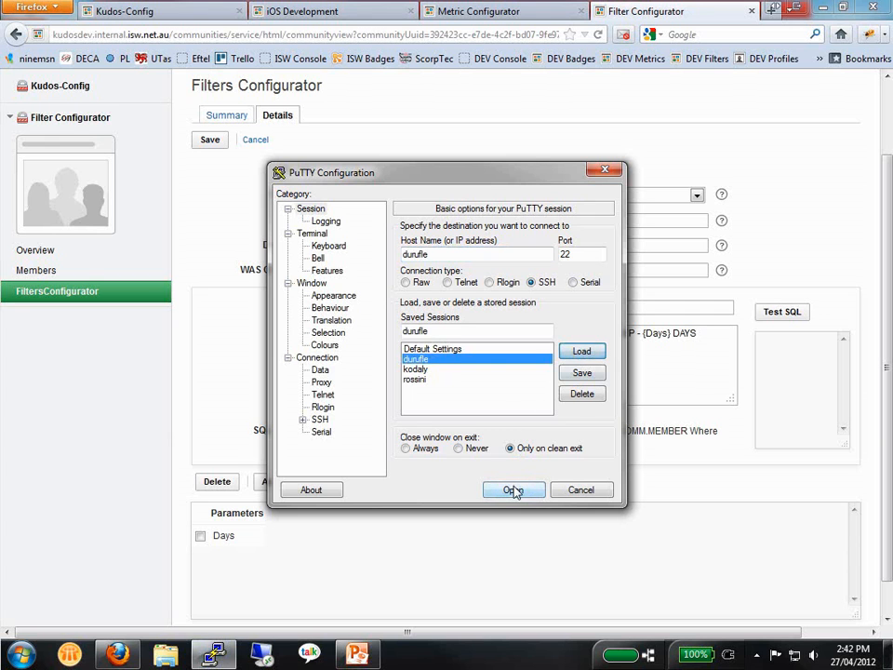
text(db2inst1)
key(Return)
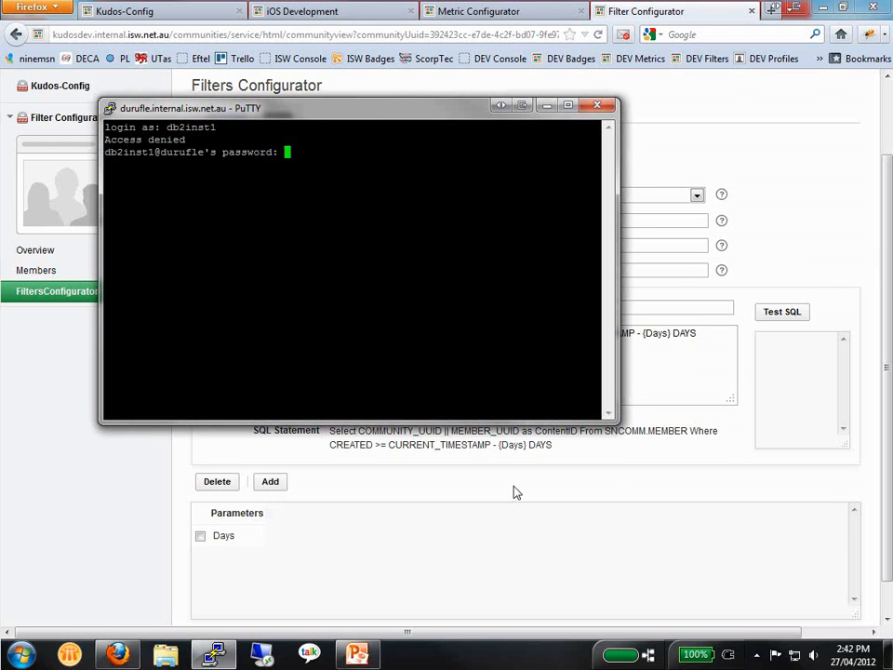
key(Return)
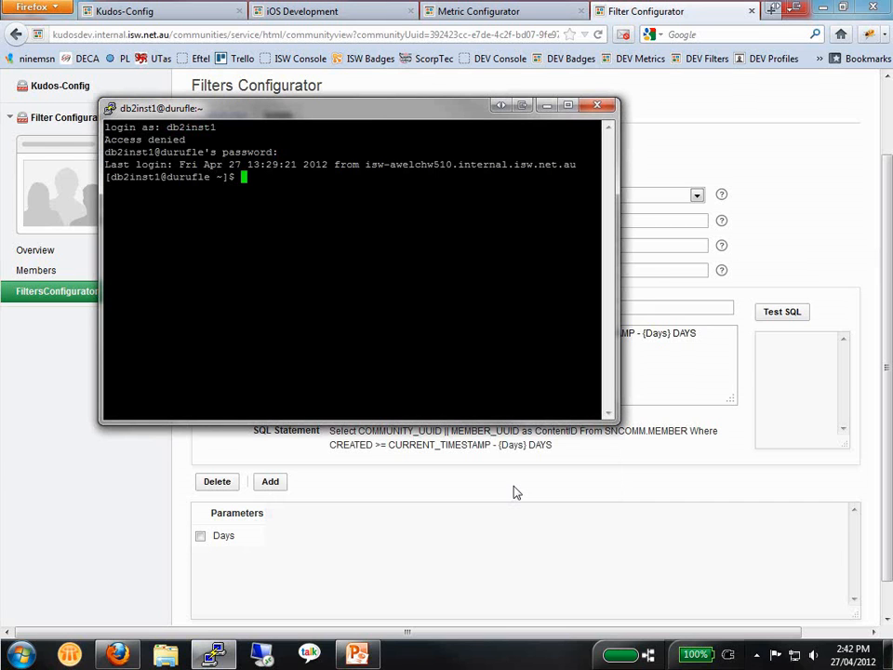
Launch the DB2 Control Center with the db2cc command and move its window fully into view
text(db)
text(2cc)
key(Return)
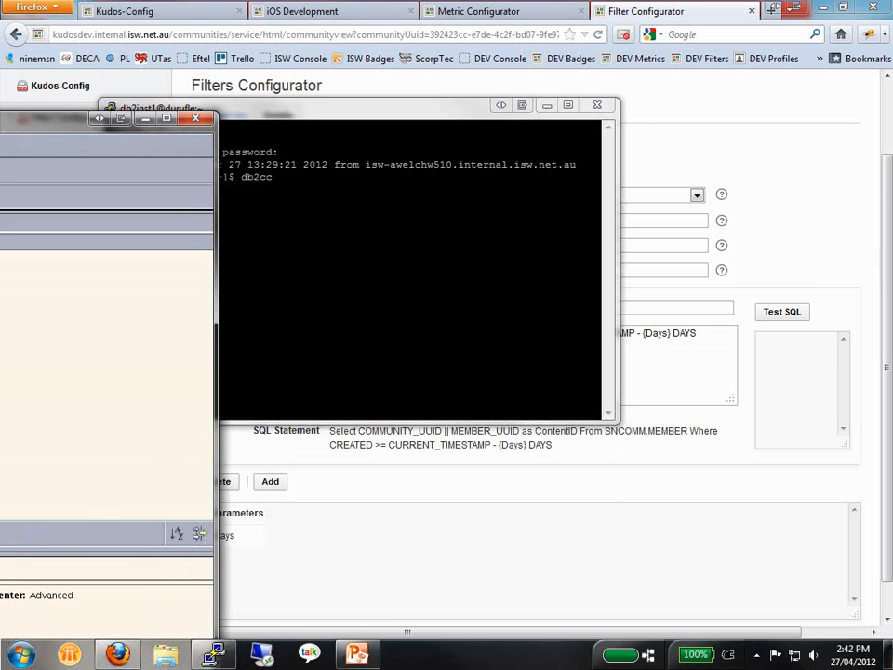
drag(184, 96, 312, 63)
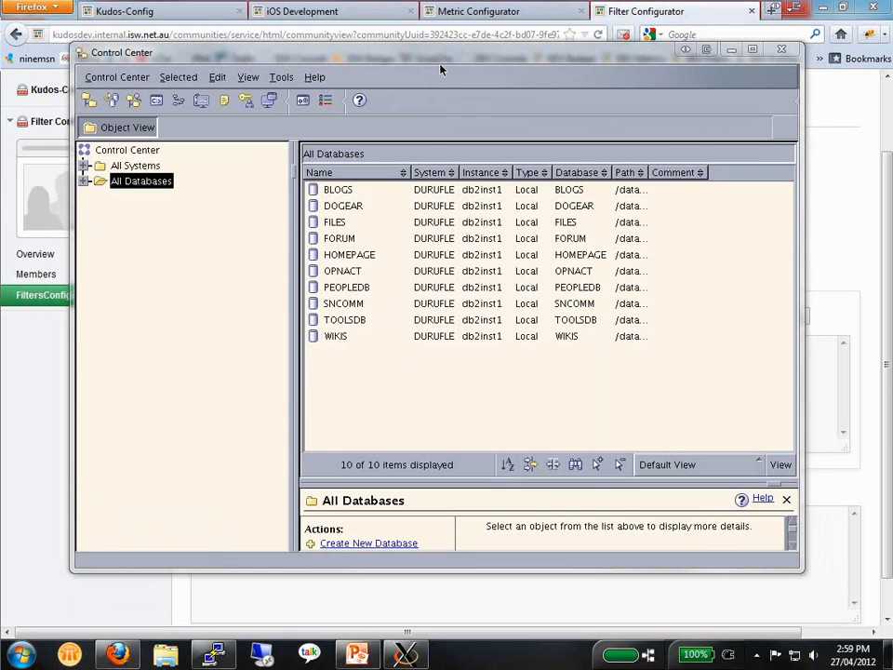
Check the ContentID Column expression in Firefox's Metric Configurator, then return to the DB2 Control Center
click(497, 13)
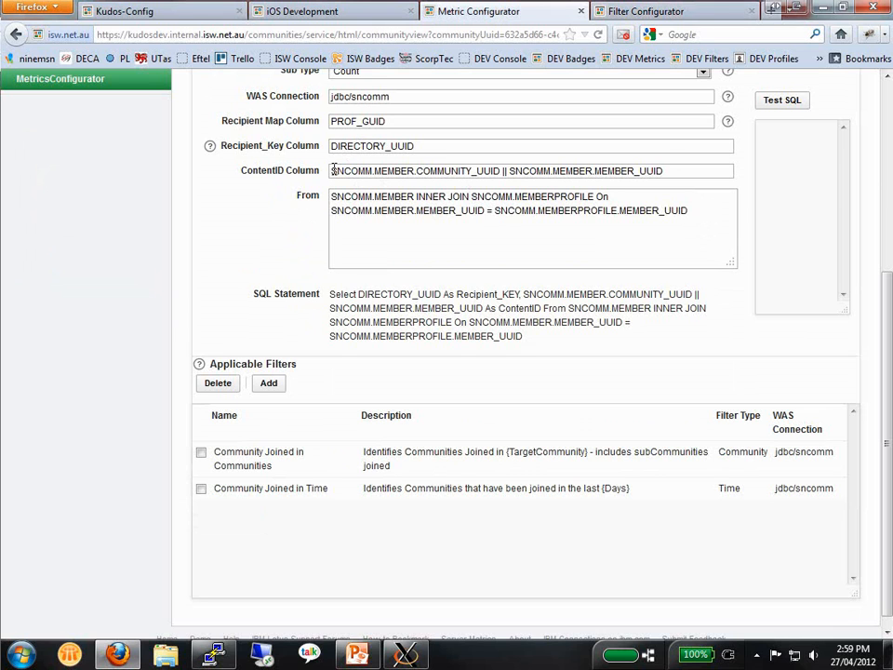
drag(333, 170, 692, 167)
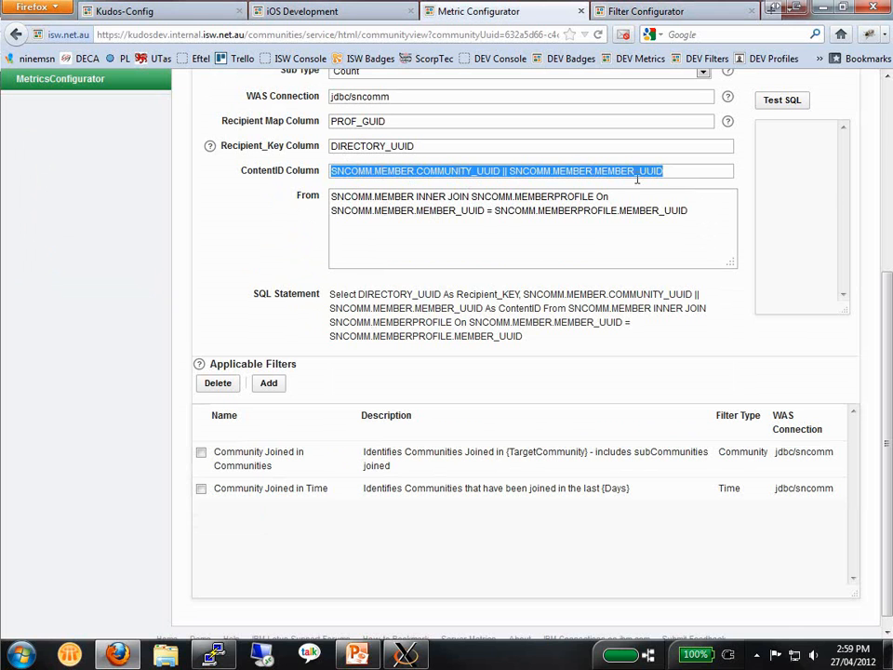
click(419, 657)
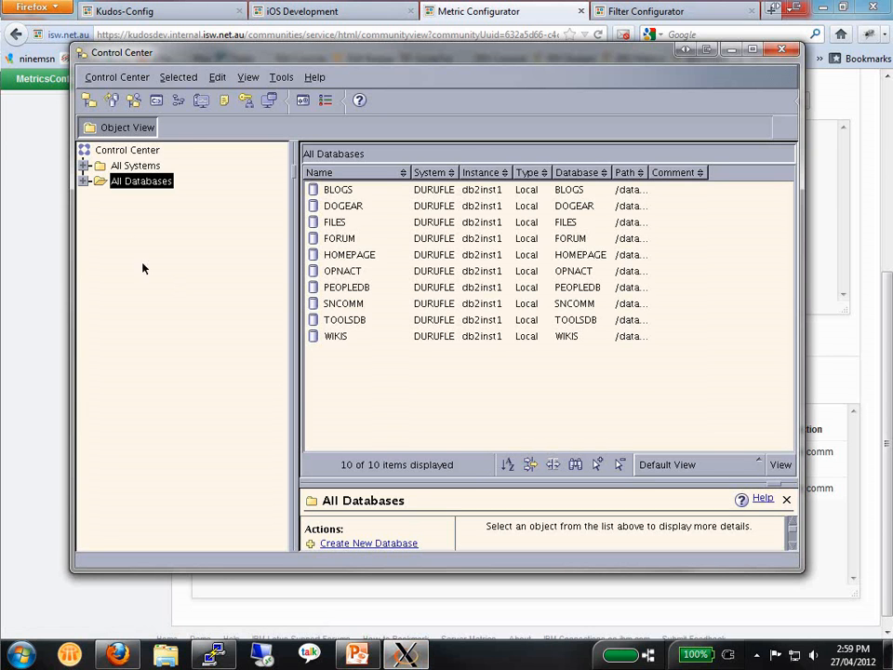
Show the SNCOMM database's tables, select the MEMBER table and maximize the window to examine its columns
click(84, 182)
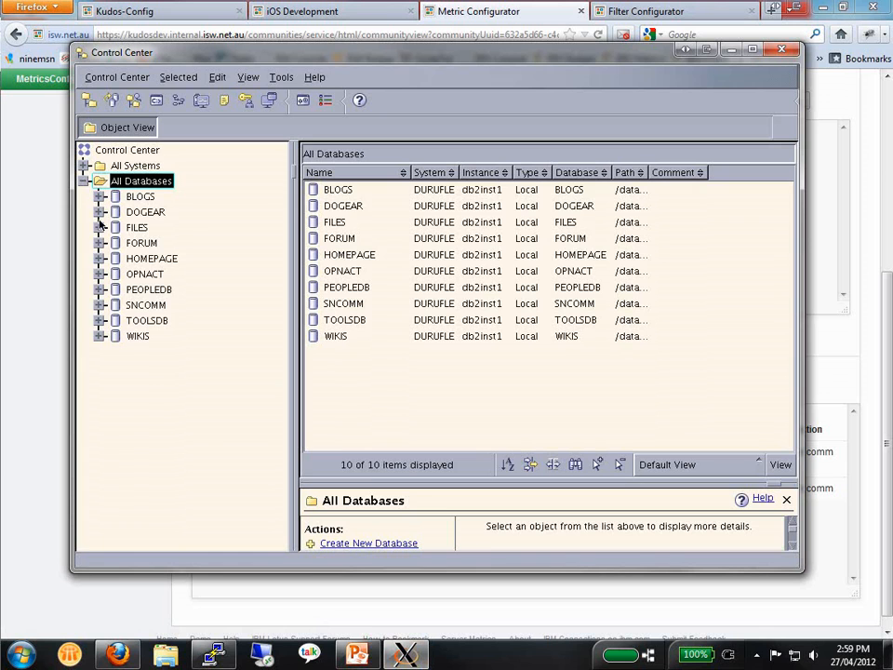
click(100, 305)
scroll(99, 319, down, 1)
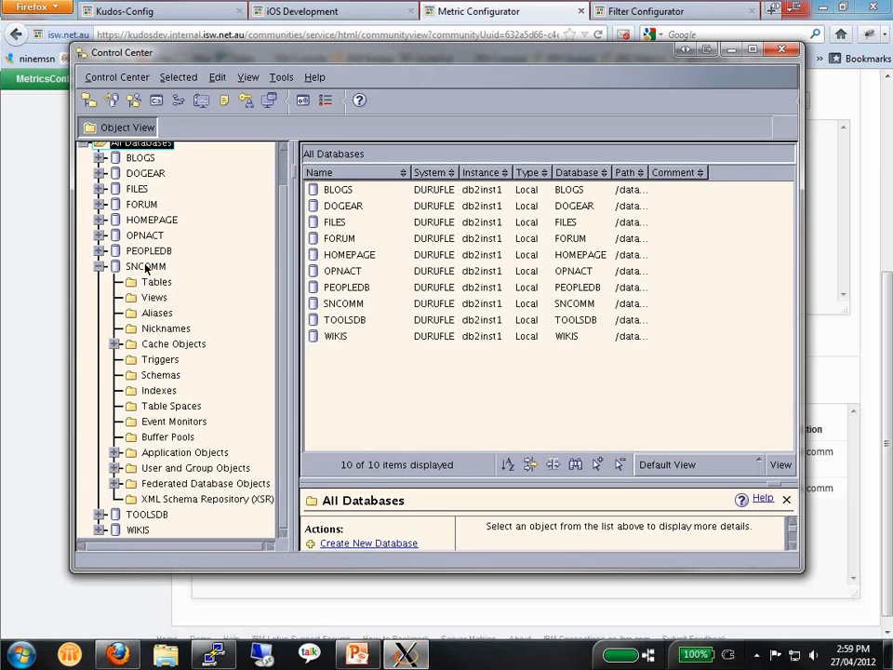
click(158, 283)
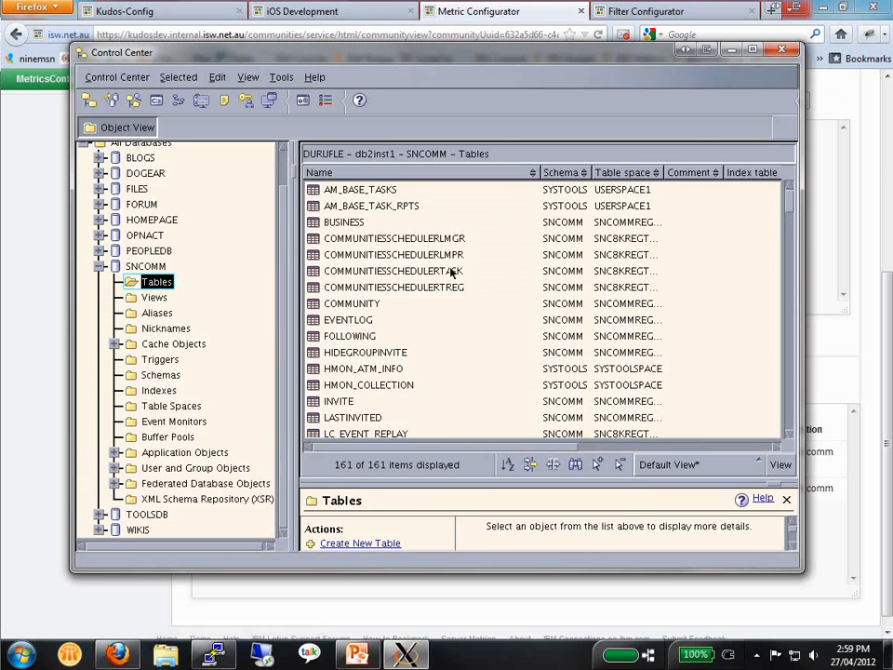
scroll(792, 205, down, 6)
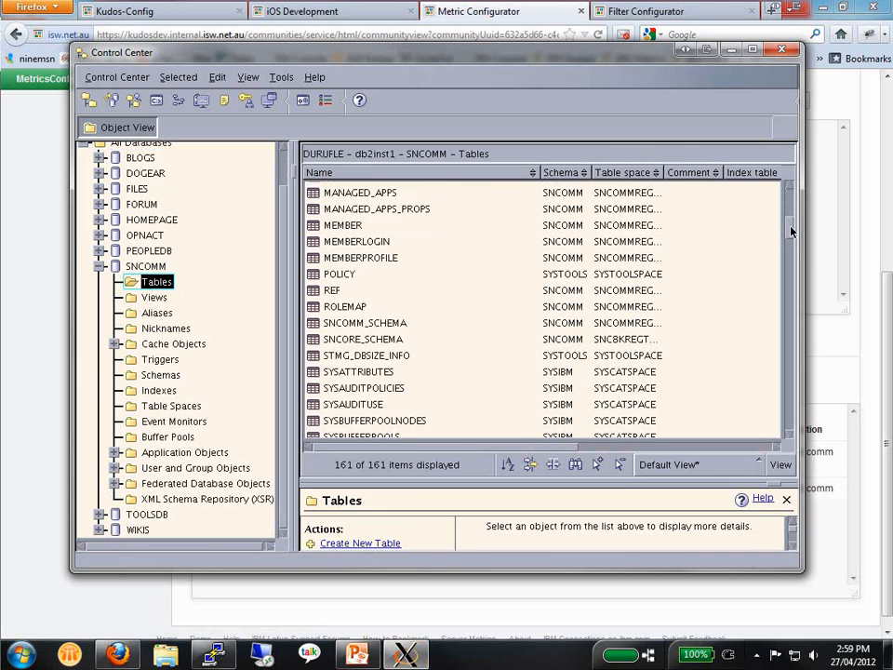
click(351, 226)
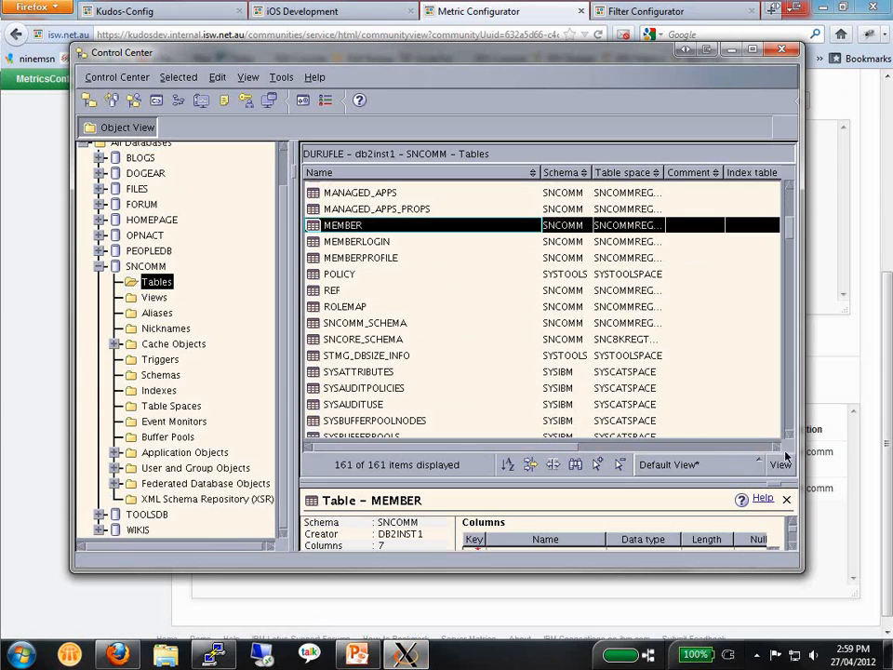
double_click(570, 54)
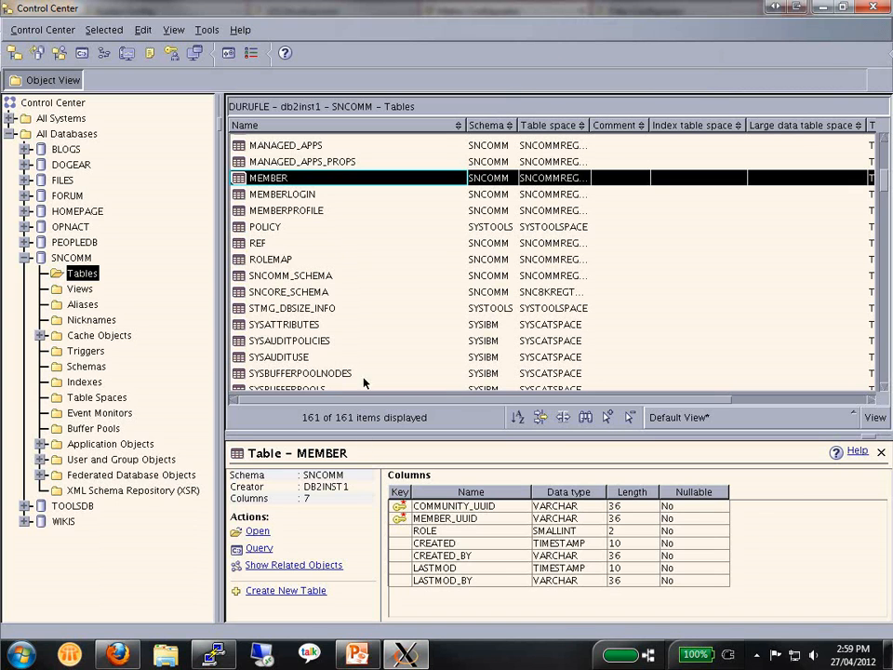
Query all rows of the SNCOMM MEMBER table, review the results and return to the commands
click(257, 548)
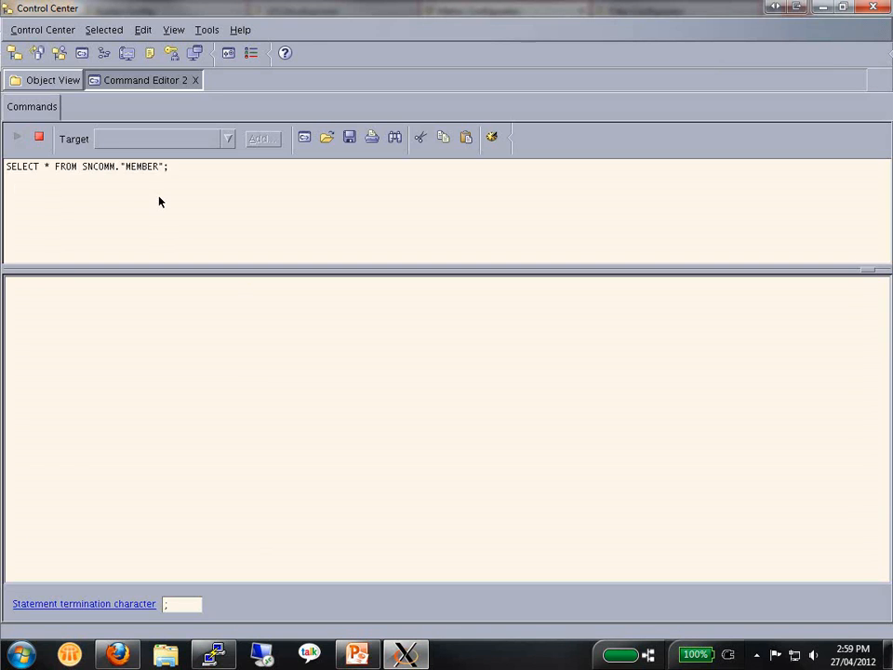
click(17, 137)
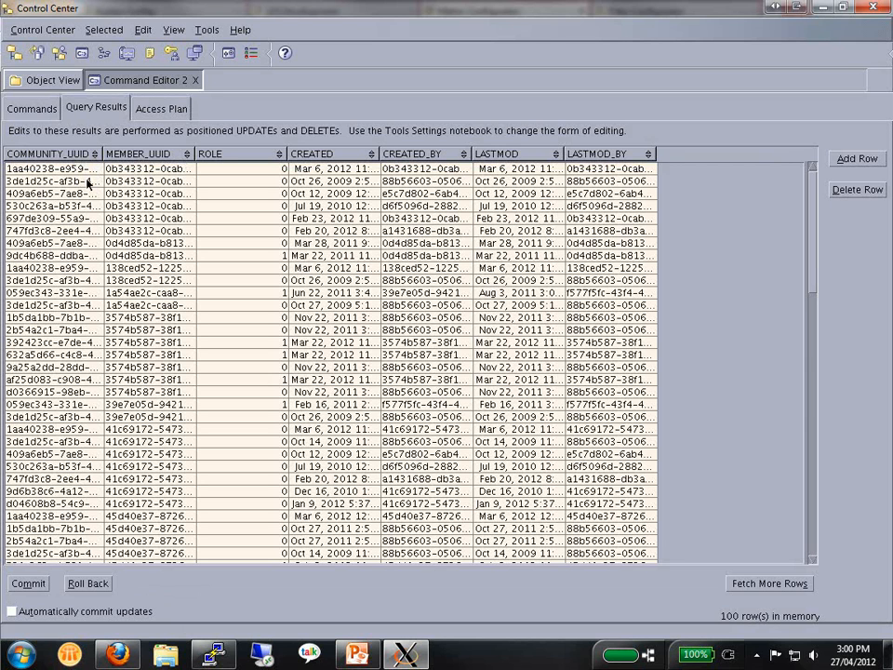
click(33, 107)
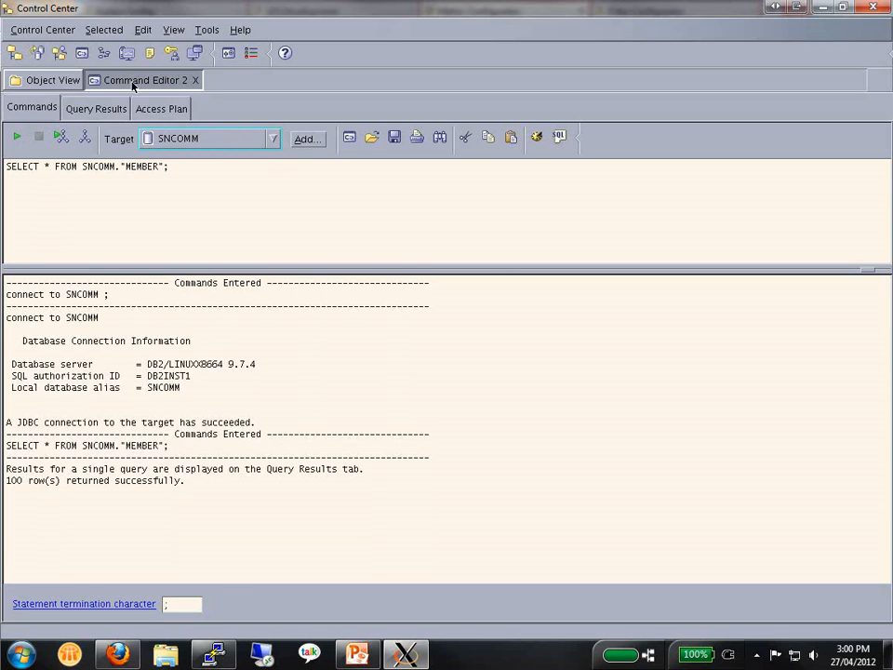
Return to the SNCOMM table list and select the COMMUNITY table to examine its columns
click(67, 81)
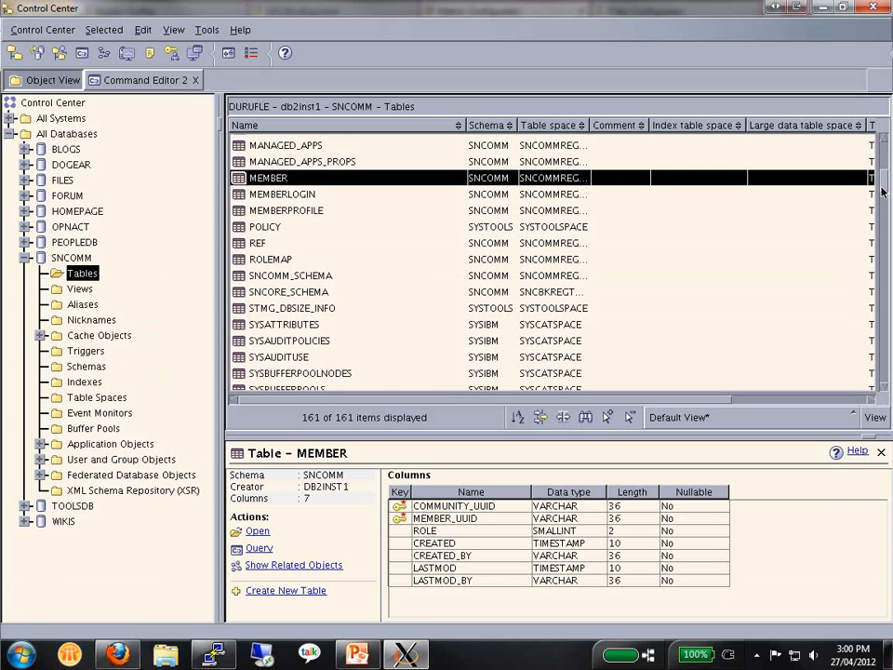
scroll(888, 172, up, 3)
drag(888, 172, 887, 161)
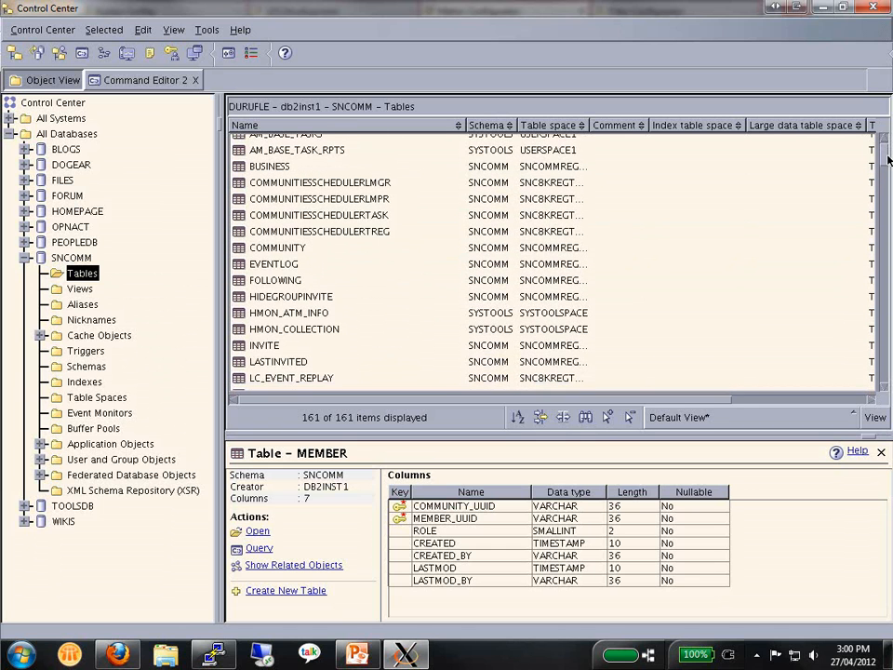
click(326, 247)
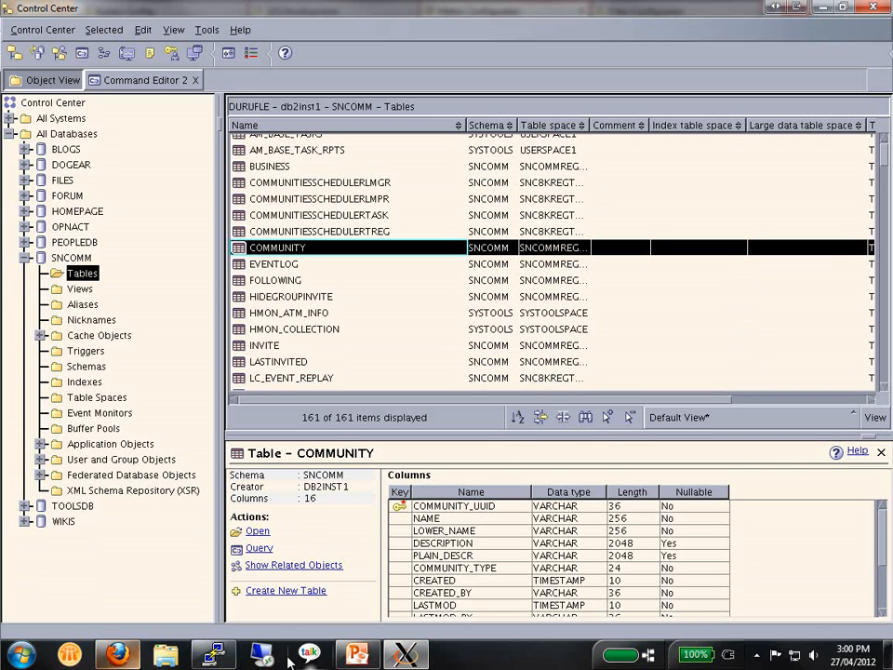
Switch to Firefox and highlight the metric's whole ContentID Column expression to review which columns form the content ID
click(208, 659)
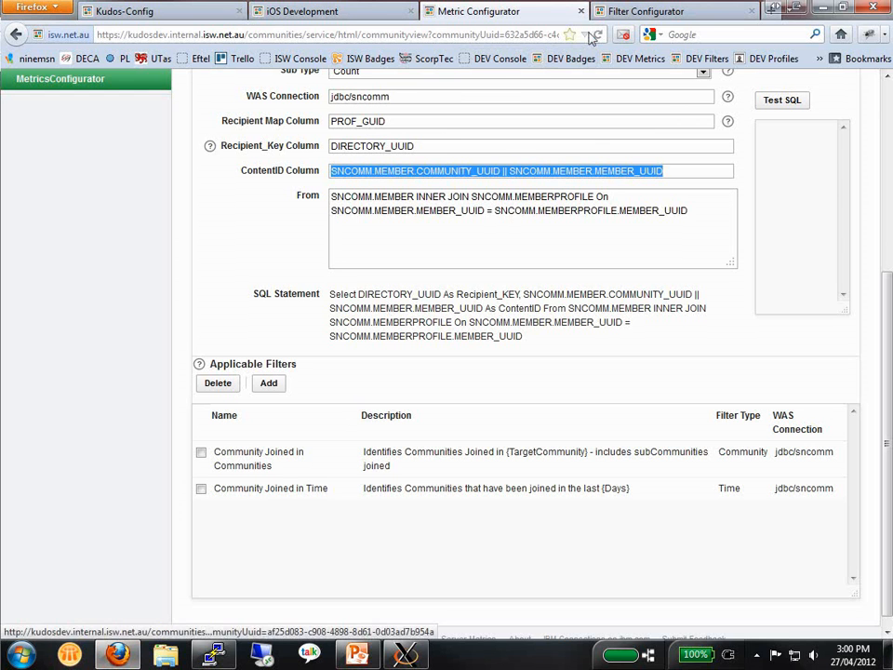
click(581, 172)
drag(668, 170, 295, 173)
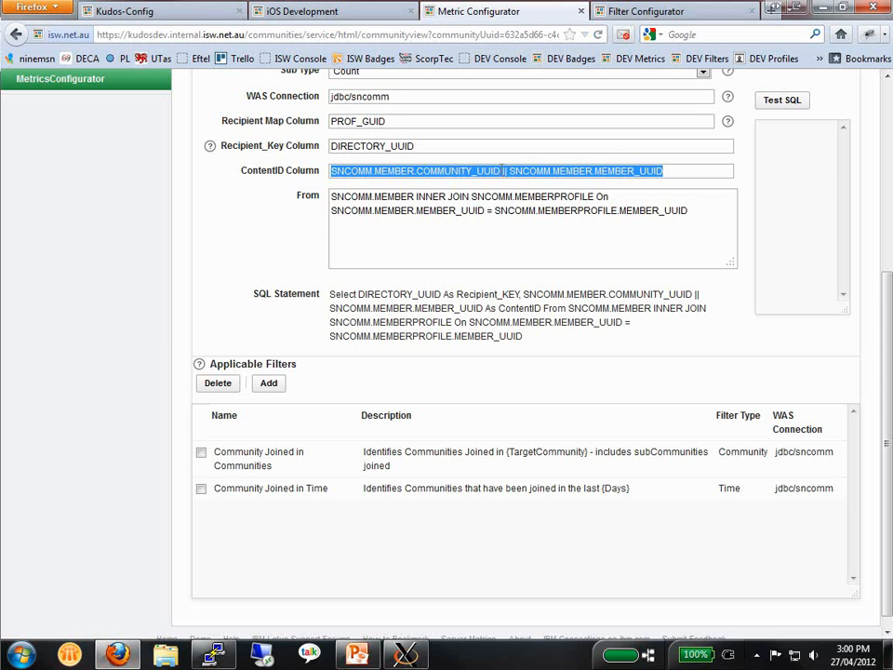
Insert "Inner join SNCOMM.COMMUNITY" before the Where clause in the From text of the Community with Name filter
click(682, 13)
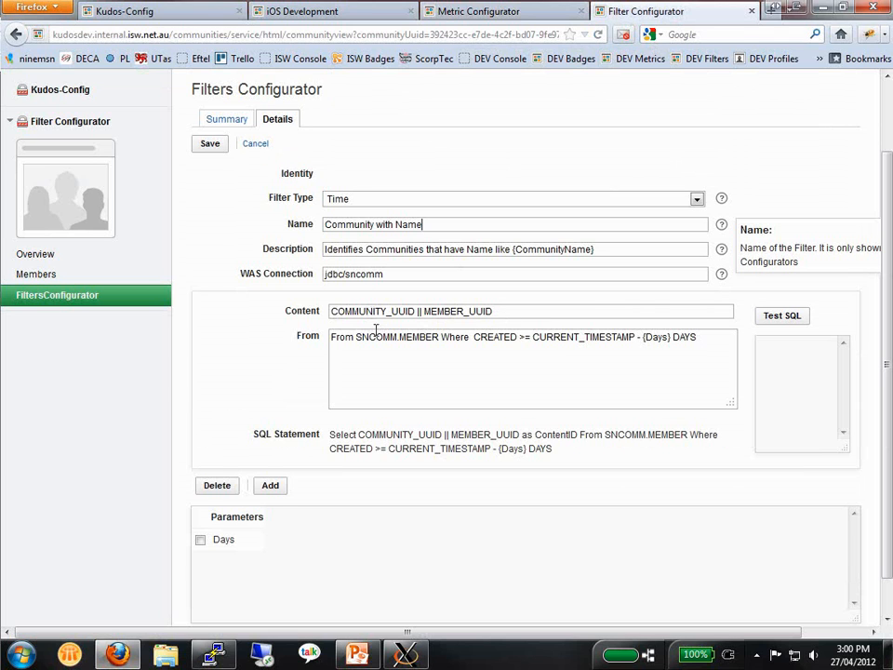
click(443, 337)
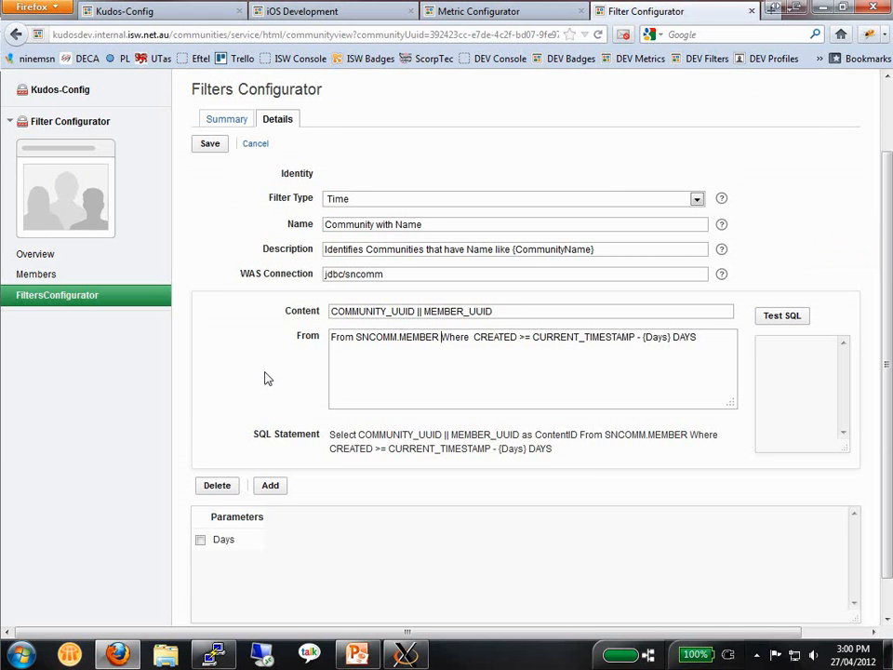
text(Inner )
text(join)
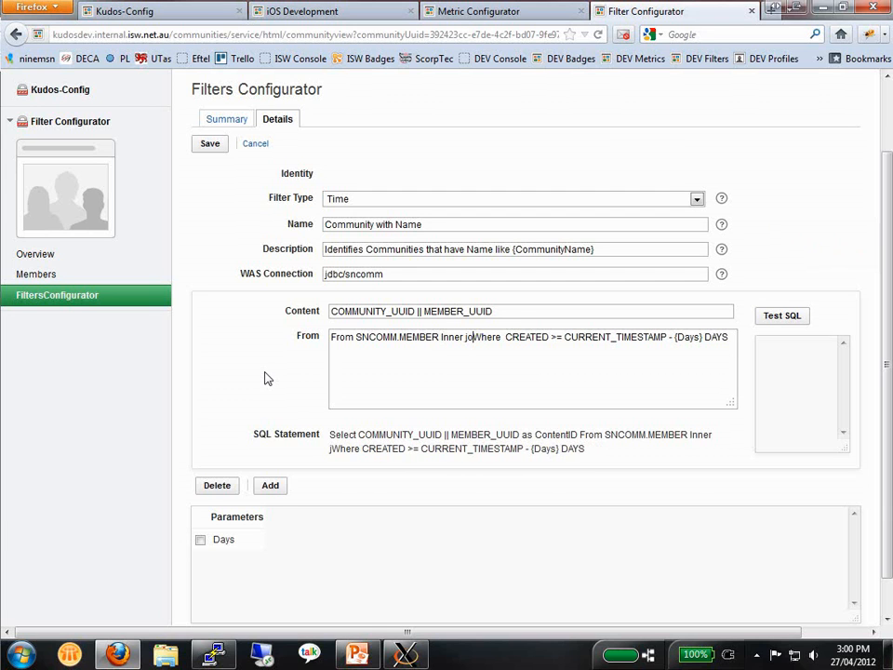
text( SNCOMM)
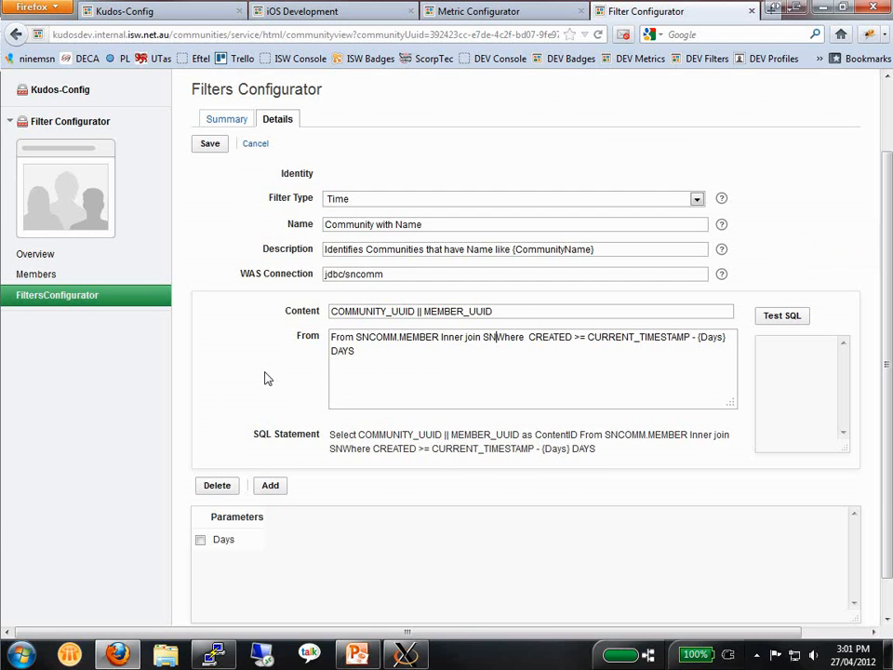
text(.COMMUNITYU)
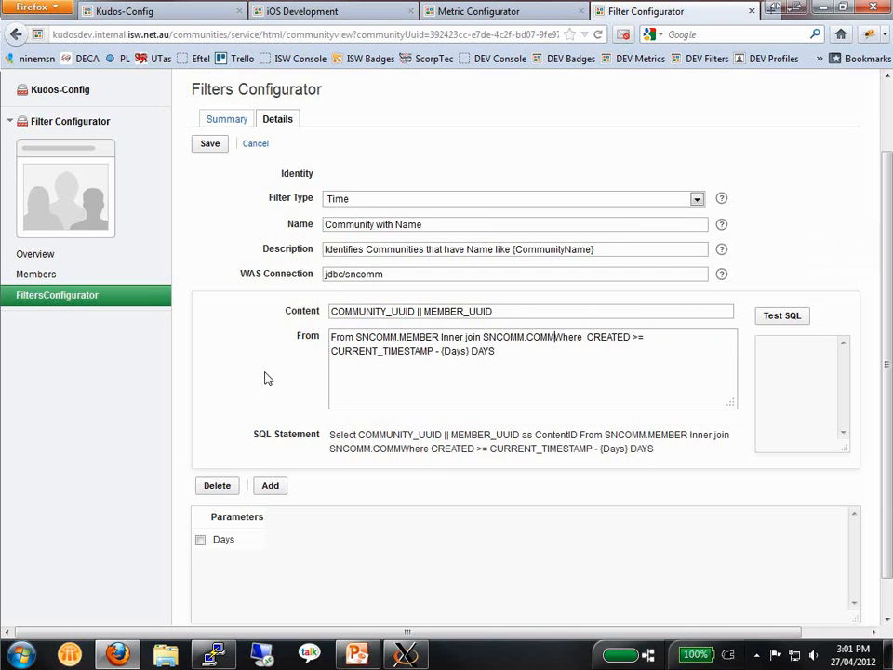
key(BackSpace)
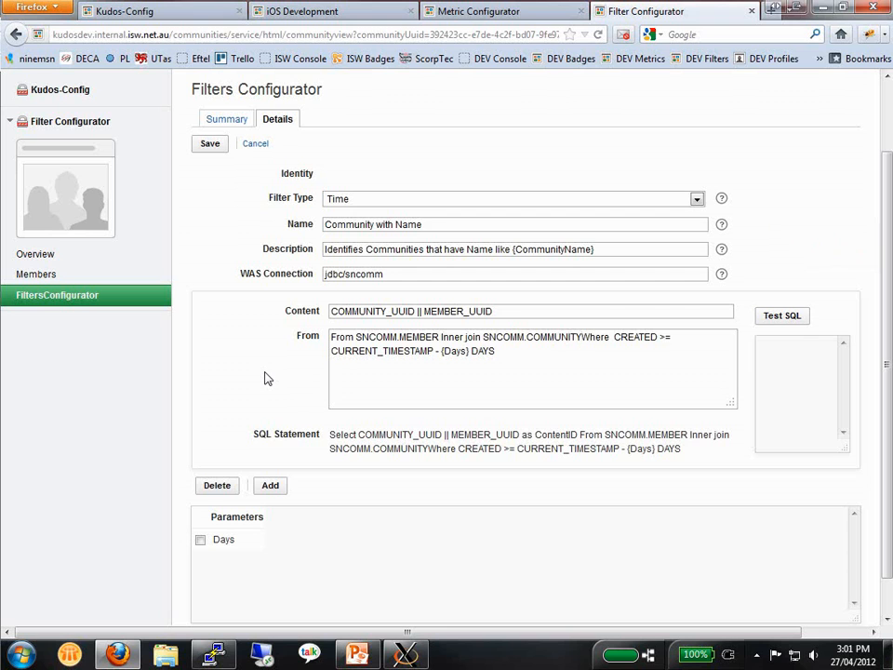
Add the join condition "On SNCOMM.MEMBER.COMMUNITY_UUID = SNCOMM.COMMUNITY.COMMUNITY_UUID" before the Where clause in the From text
text(O)
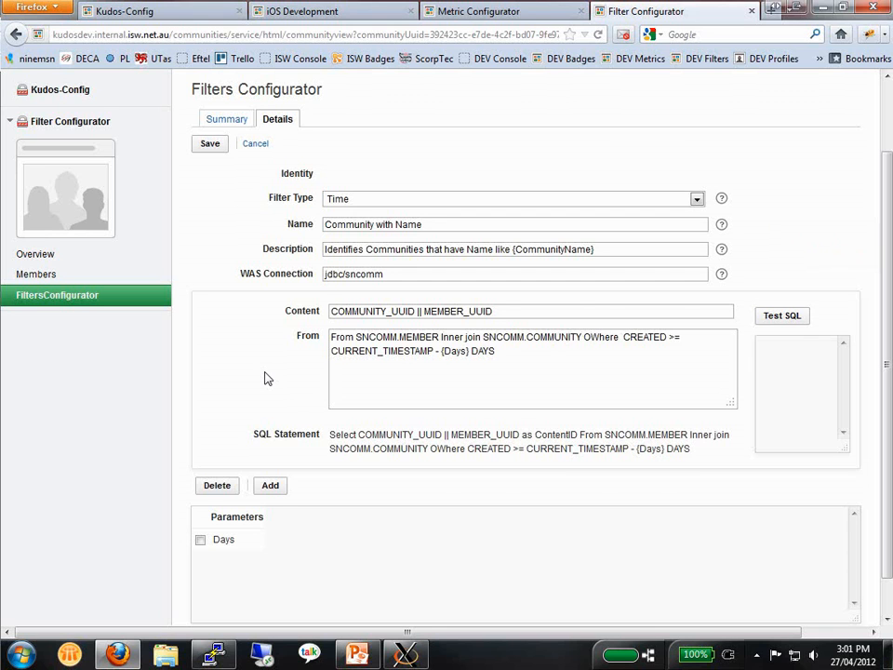
text(n SNCOMM)
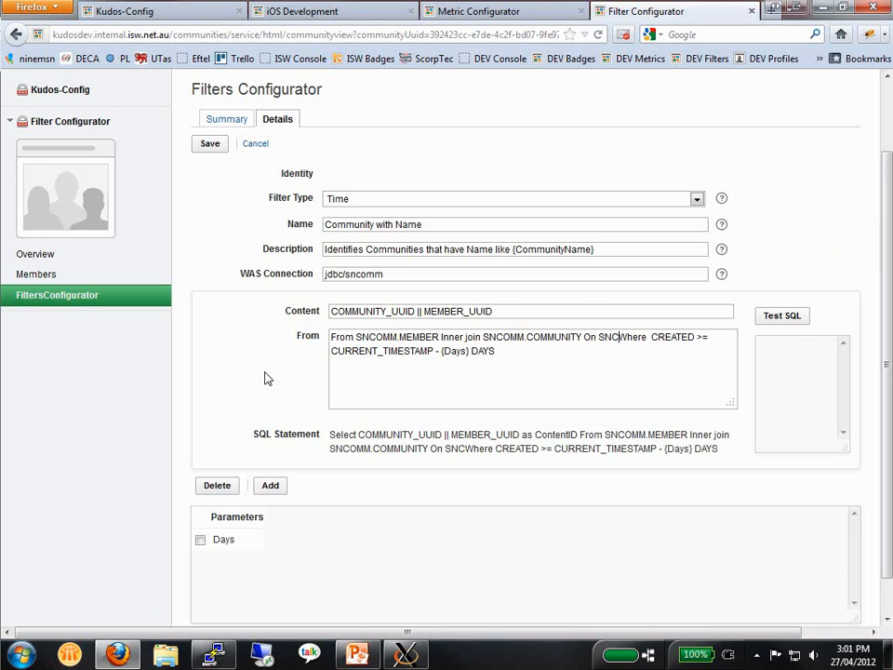
text(.MEMBER)
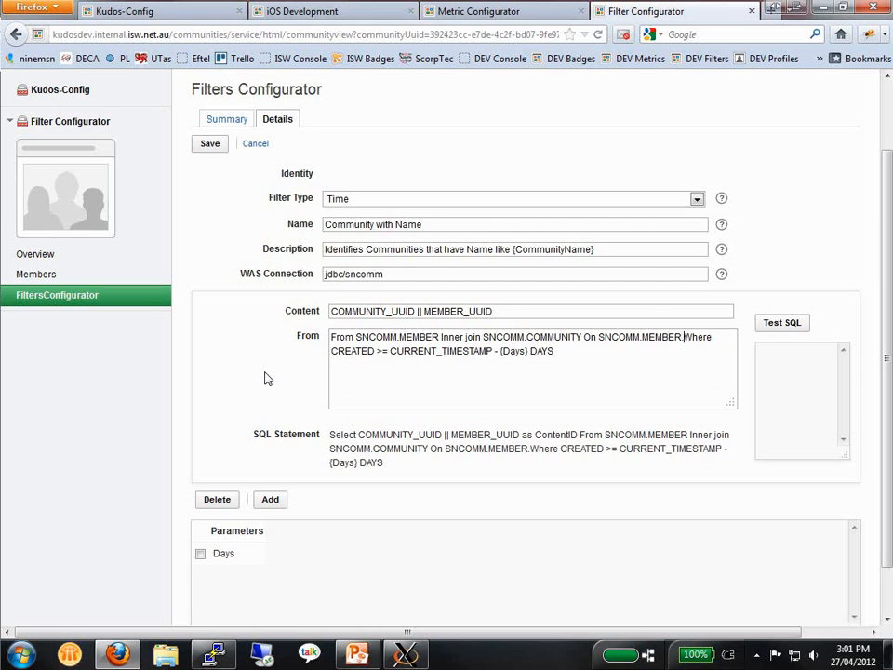
text(.COMMUNITY_)
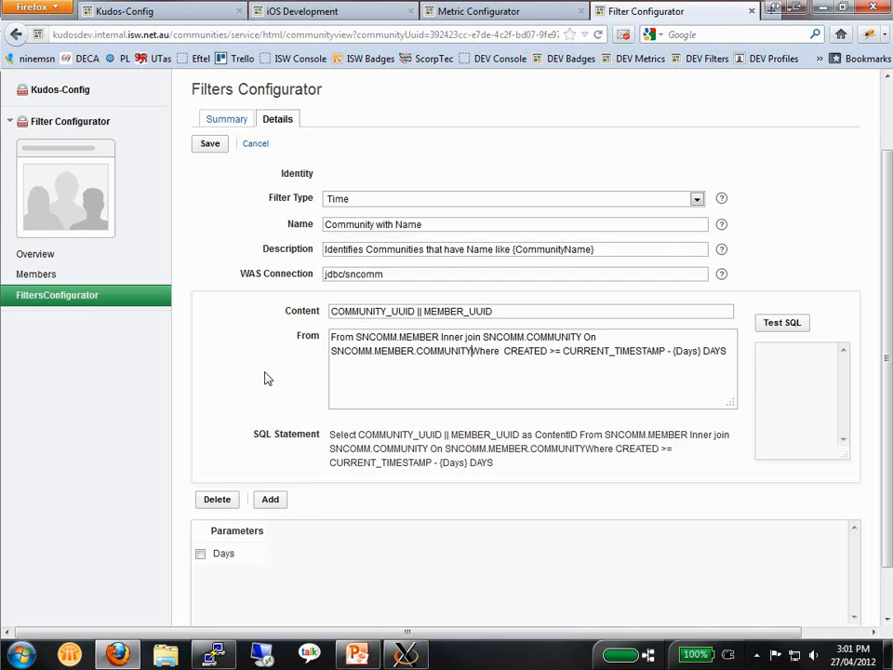
text(UUID)
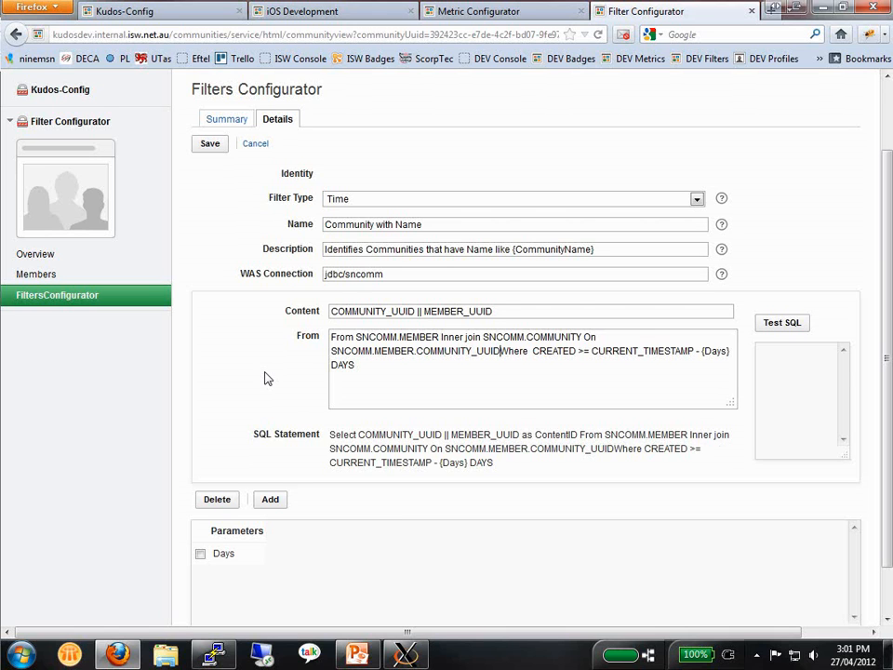
text(= )
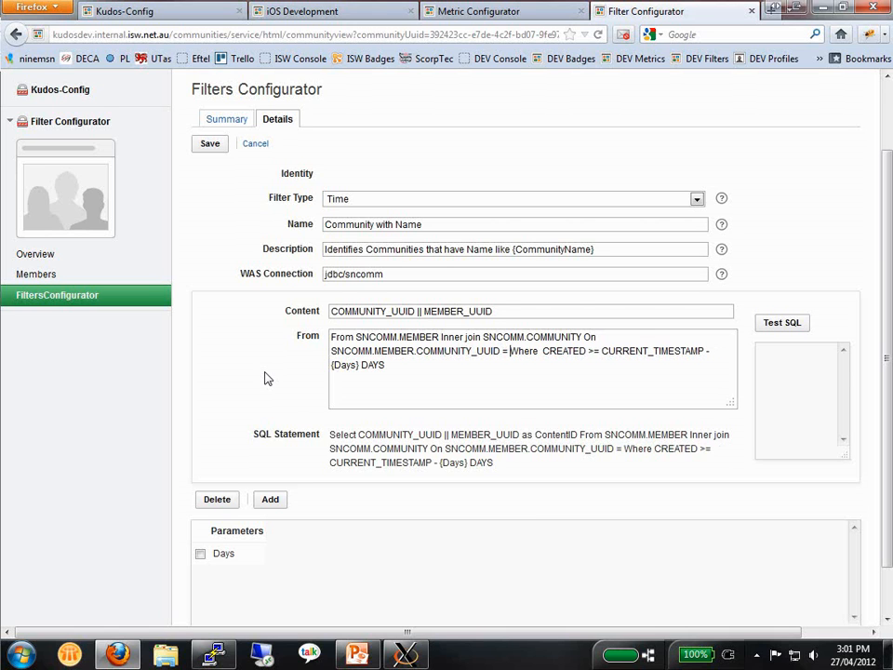
text(SNCOM)
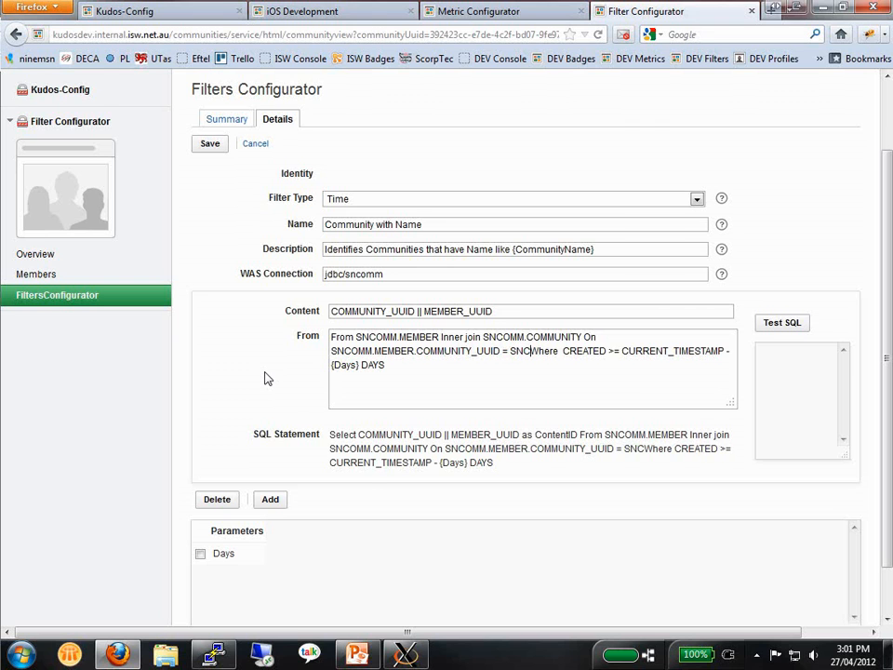
text(M)
text(.COMMU)
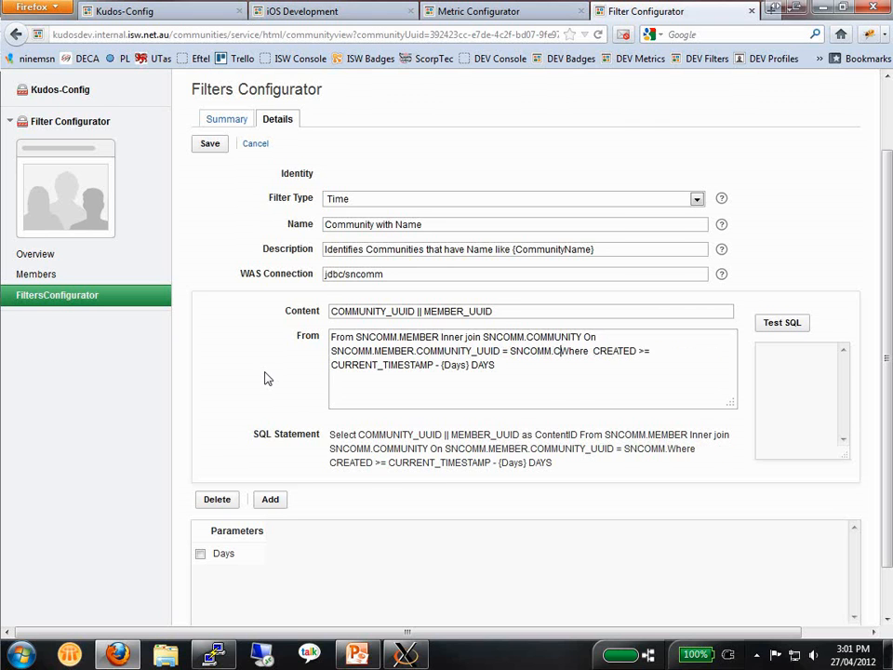
text(NITY)
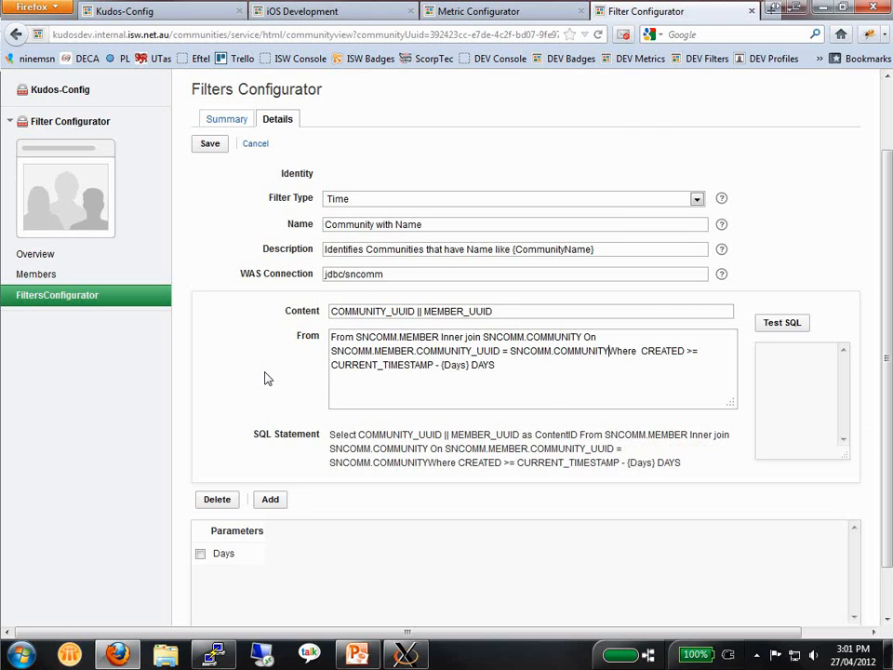
text(.COMMUNITY)
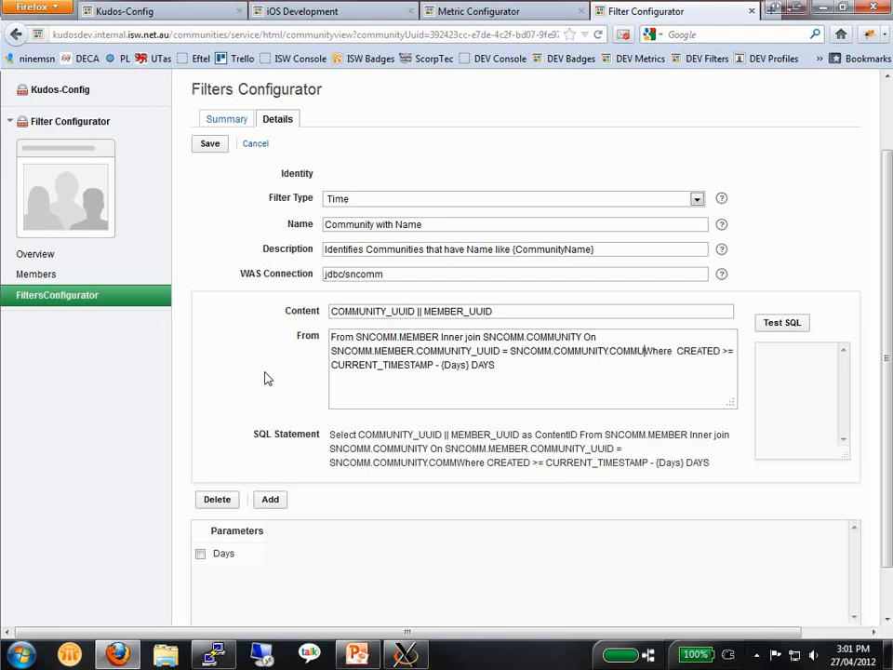
text(_UUID)
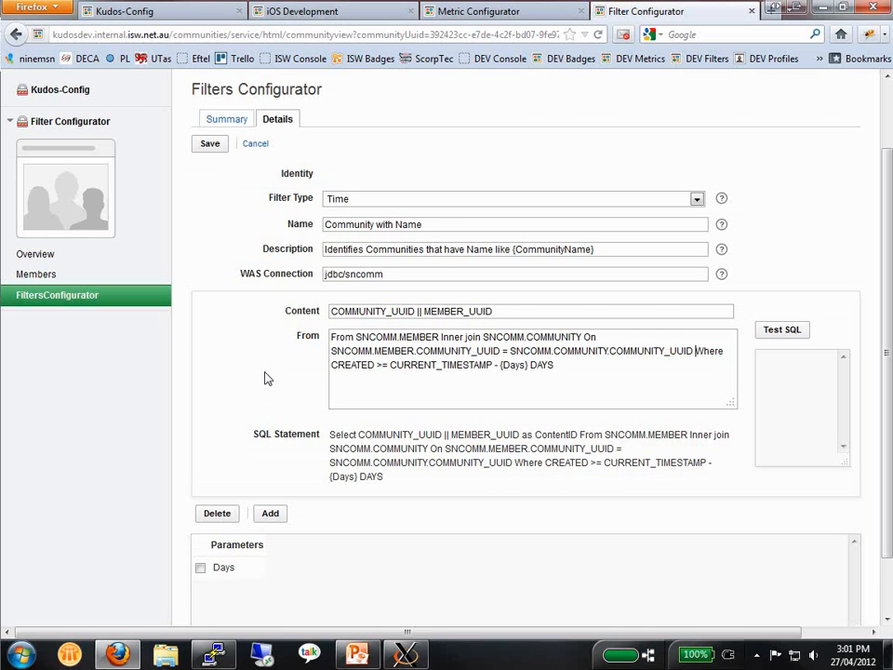
Replace the whole Where clause at the end of the From text with "And NAME like '%{CommunityName}%'"
key(ctrl+shift+End)
key(Delete)
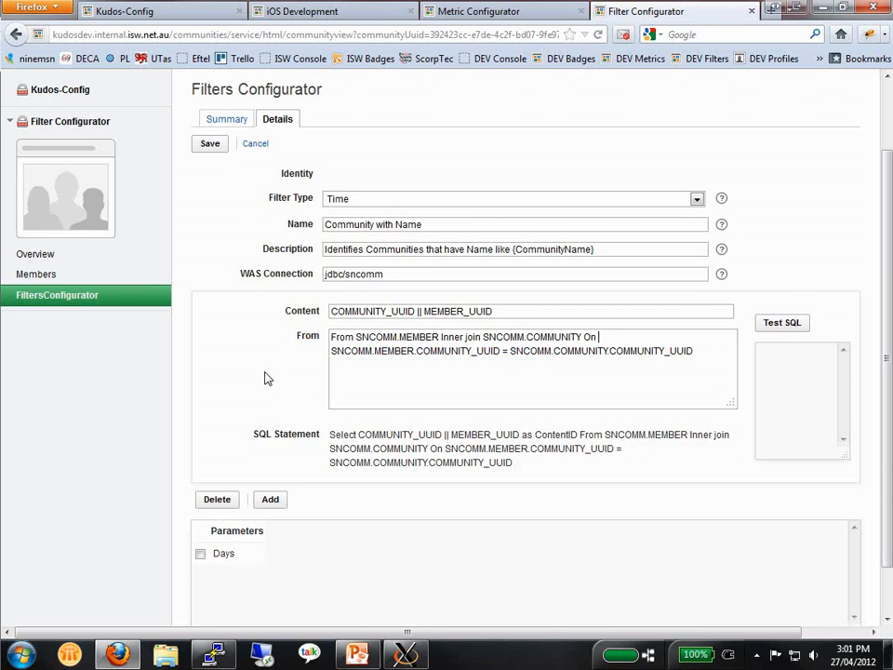
key(Down)
key(Left)
key(Left)
key(Left)
key(Left)
key(Left)
key(Left)
key(Left)
key(Left)
key(Left)
key(Left)
key(Left)
key(End)
text(And NAME)
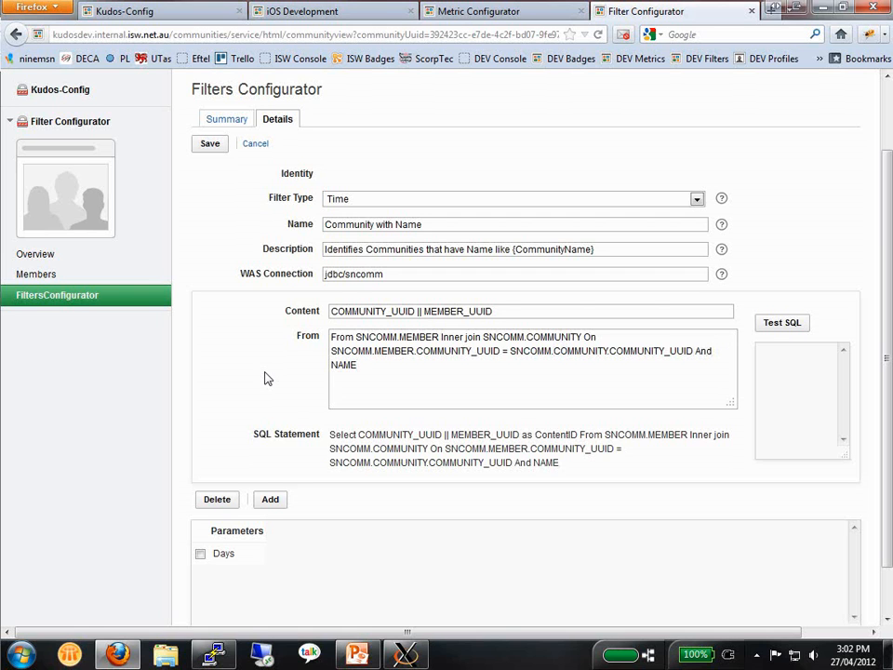
text( like)
text('%')
key(Left)
text(%)
text({Comm)
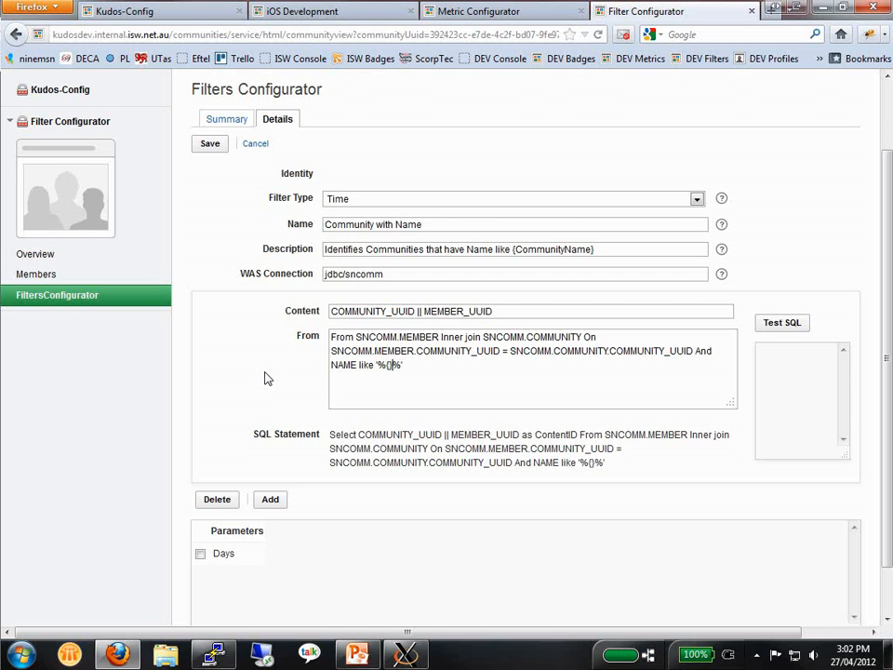
text(unityNam)
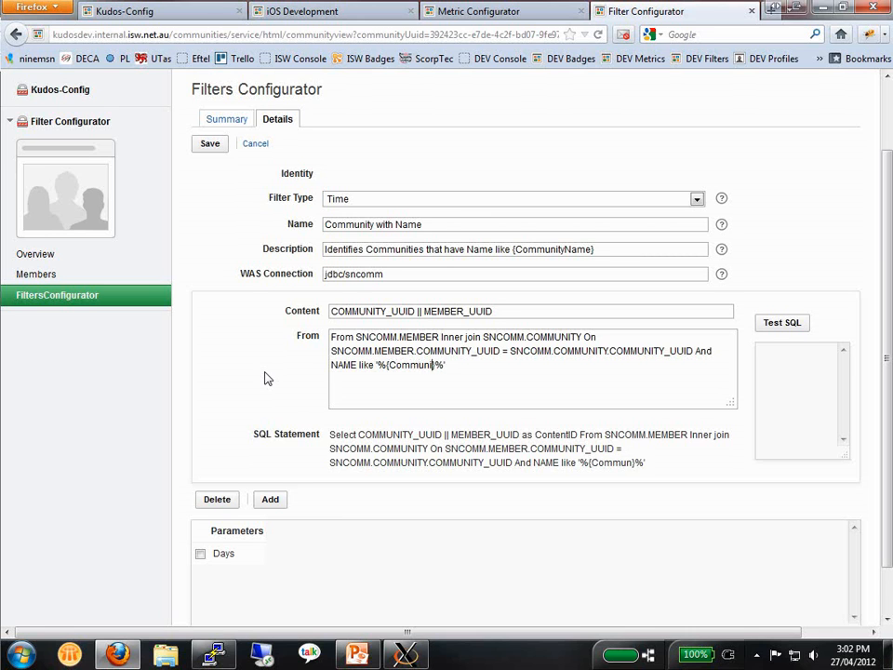
text(e)
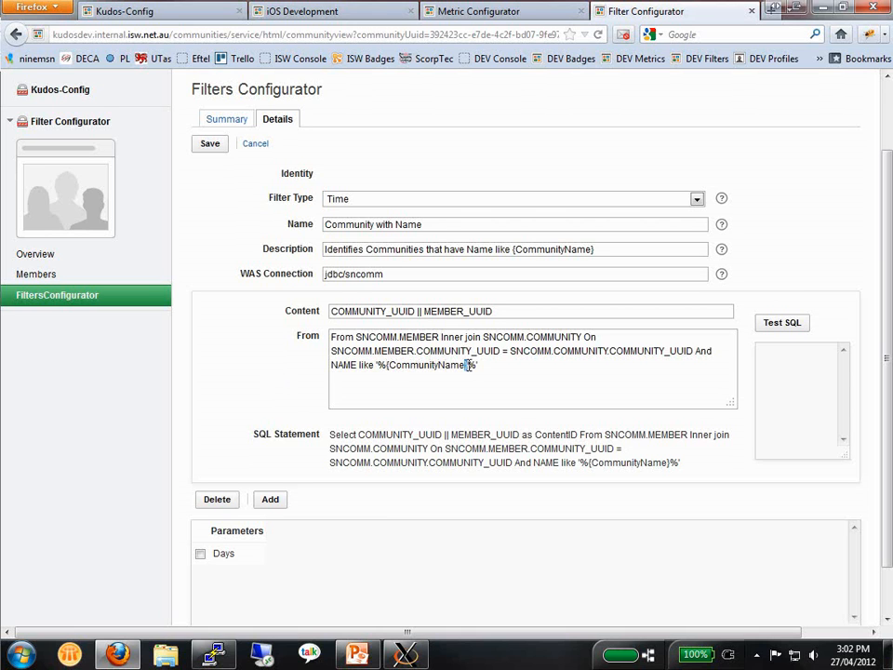
Highlight the MEMBER table, the COMMUNITY_UUID join columns and the NAME condition in the From text to review the join
click(510, 373)
double_click(424, 337)
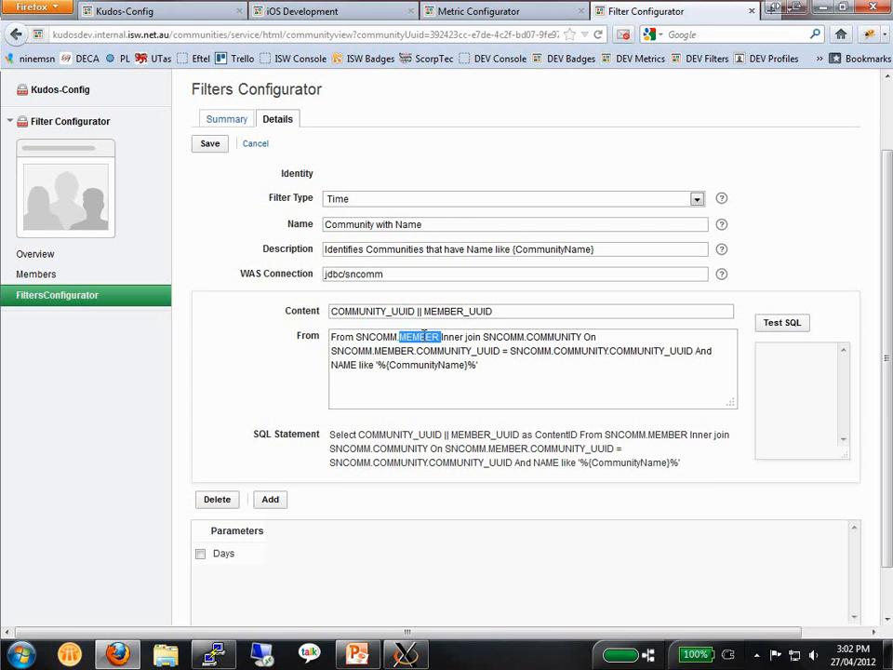
drag(417, 352, 647, 352)
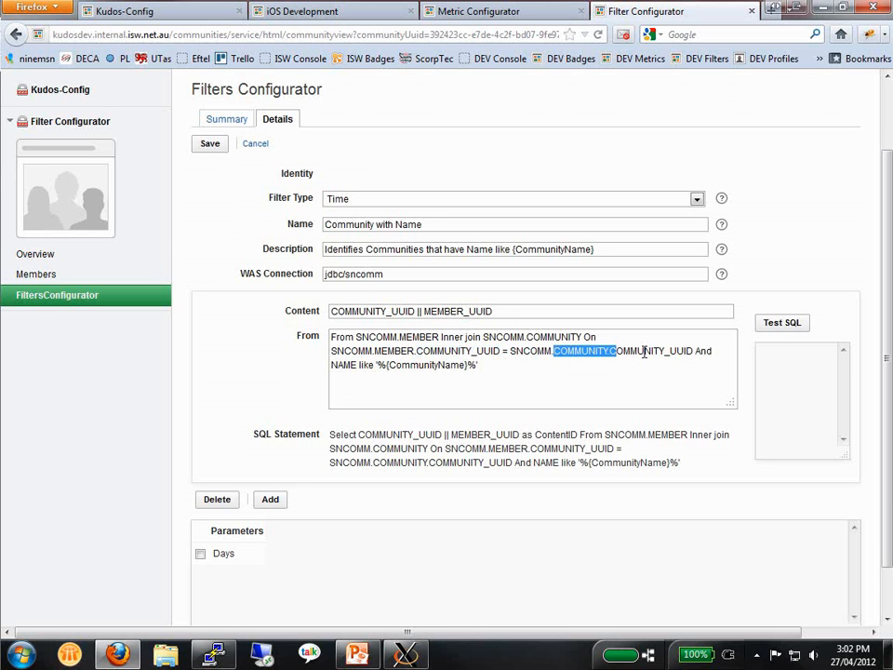
double_click(643, 351)
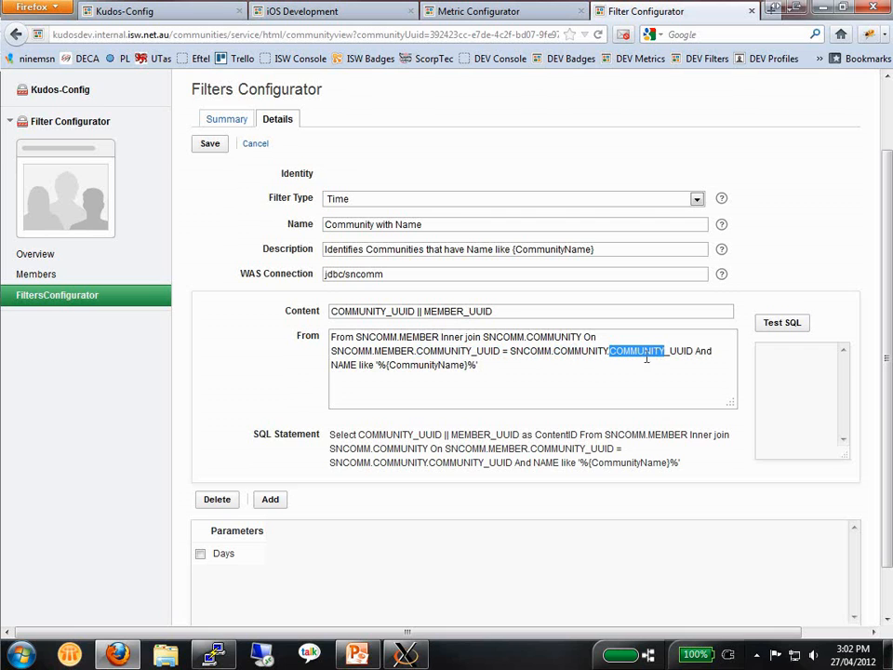
drag(337, 368, 509, 367)
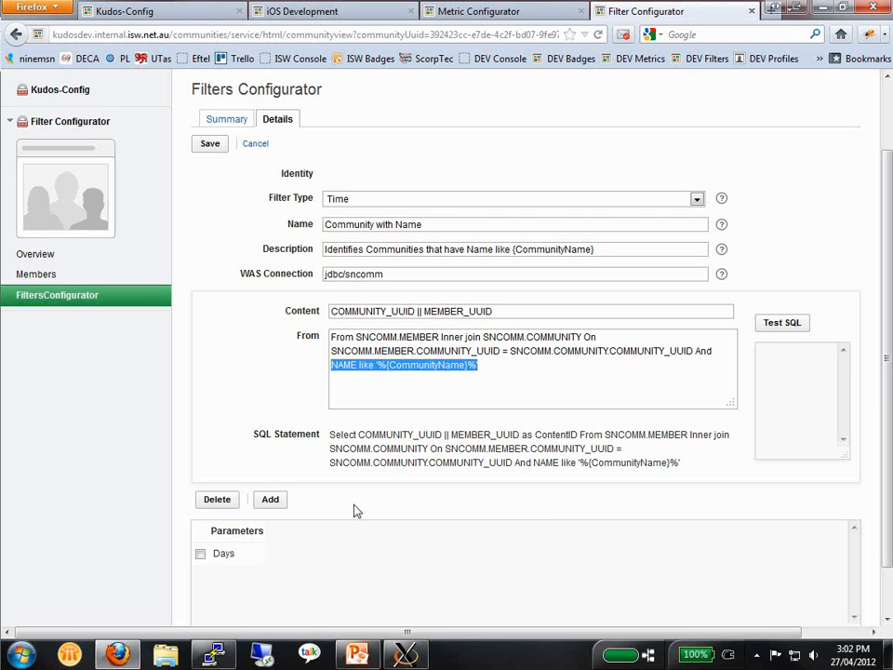
Replace the filter's Days parameter with a new parameter named CommunityName
click(201, 554)
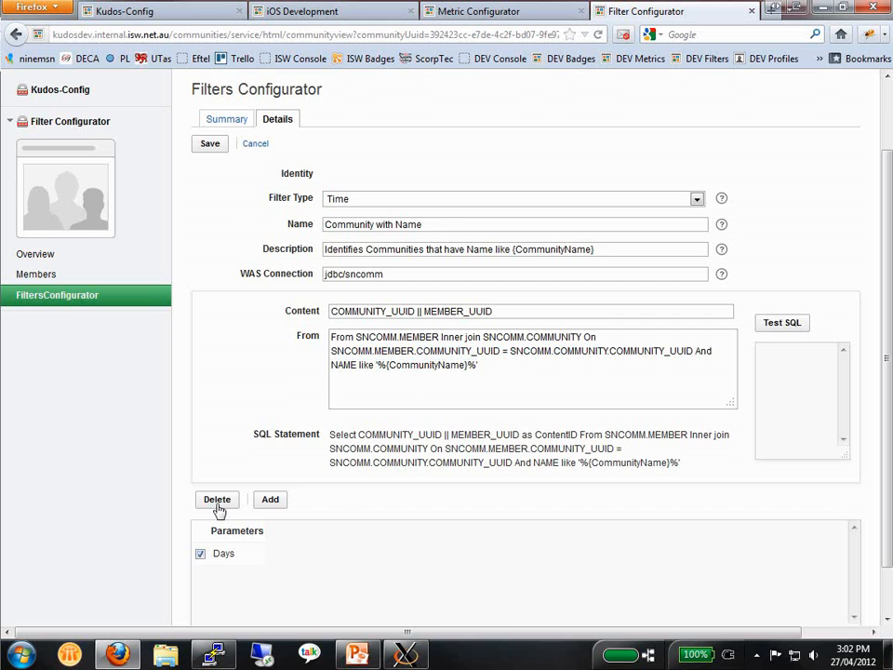
click(218, 503)
click(268, 502)
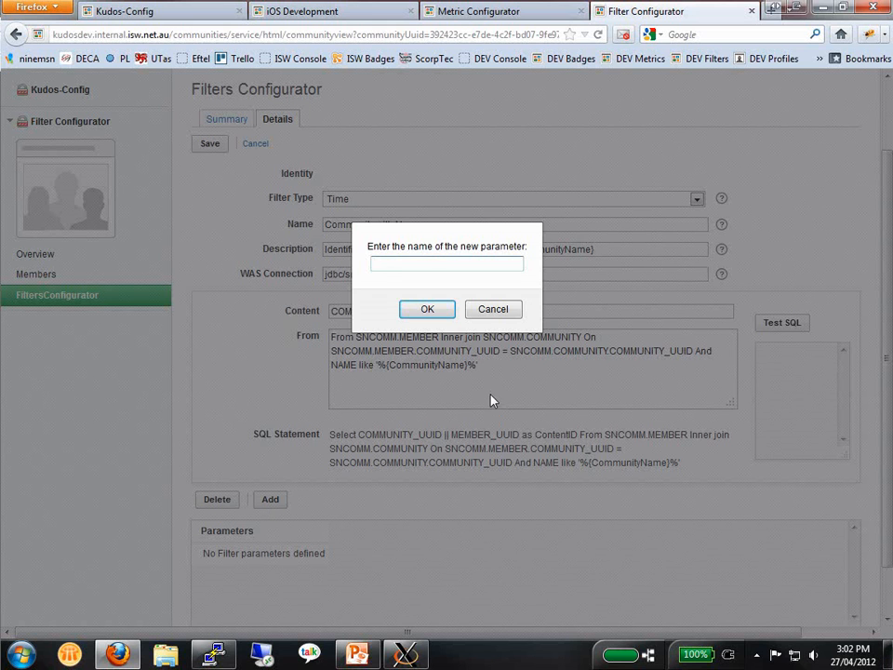
text(Communitu)
key(BackSpace)
text(yName)
key(Return)
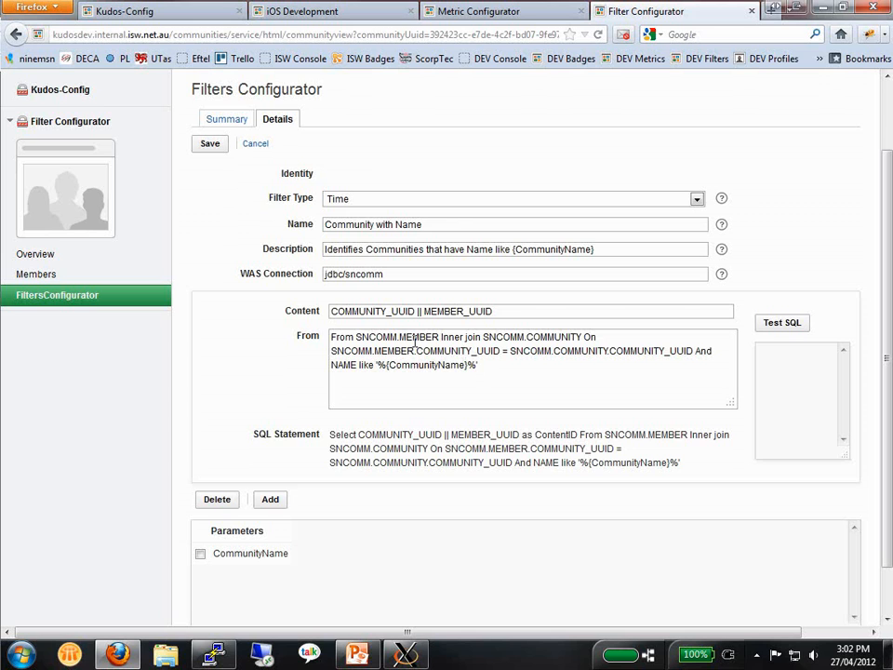
Qualify the Content columns with their table so the expression reads "SNCOMM.MEMBER.COMMUNITY_UUID || SNCOMM.MEMBER.MEMBER_UUID"
double_click(627, 351)
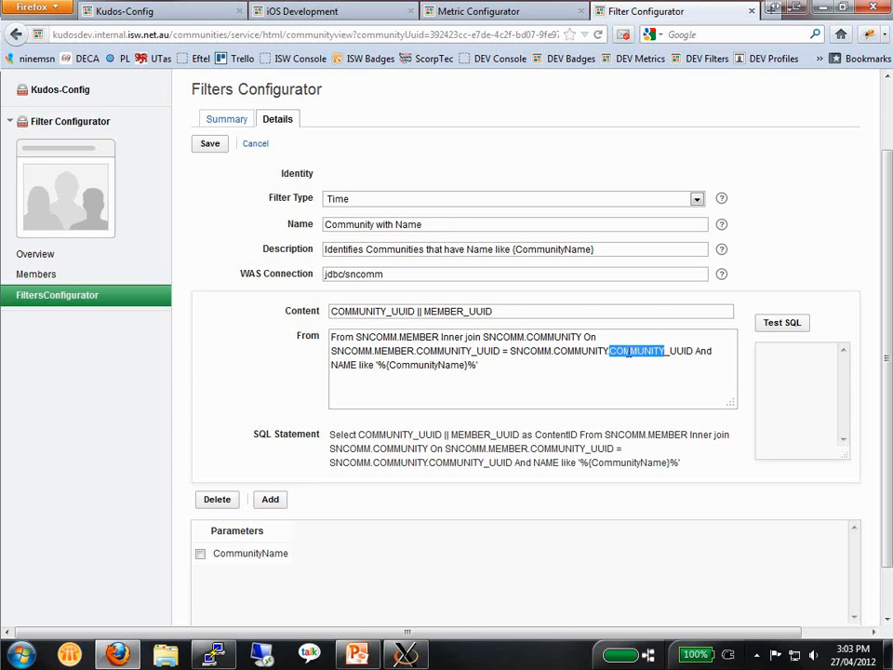
click(345, 310)
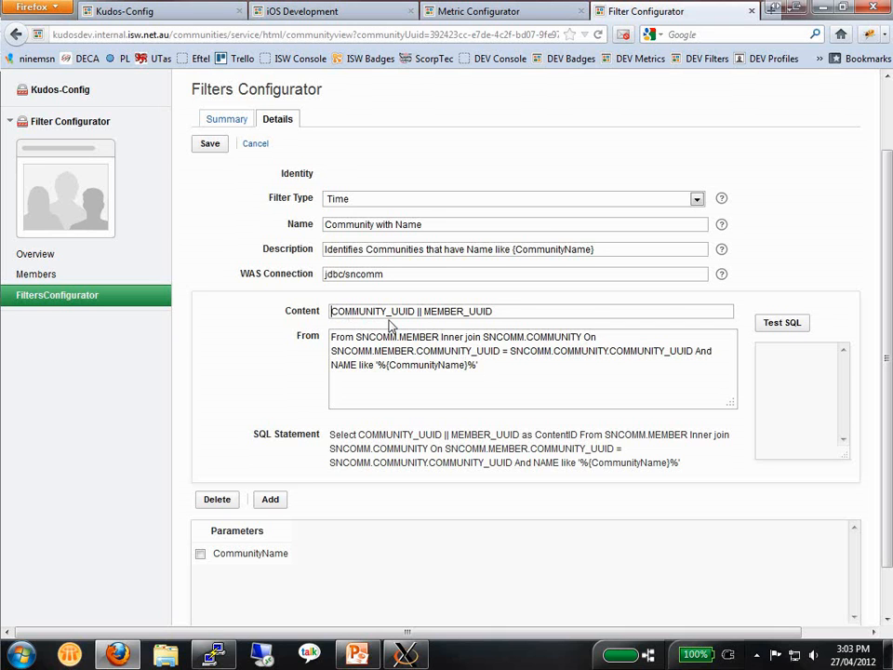
text(SNCOMM)
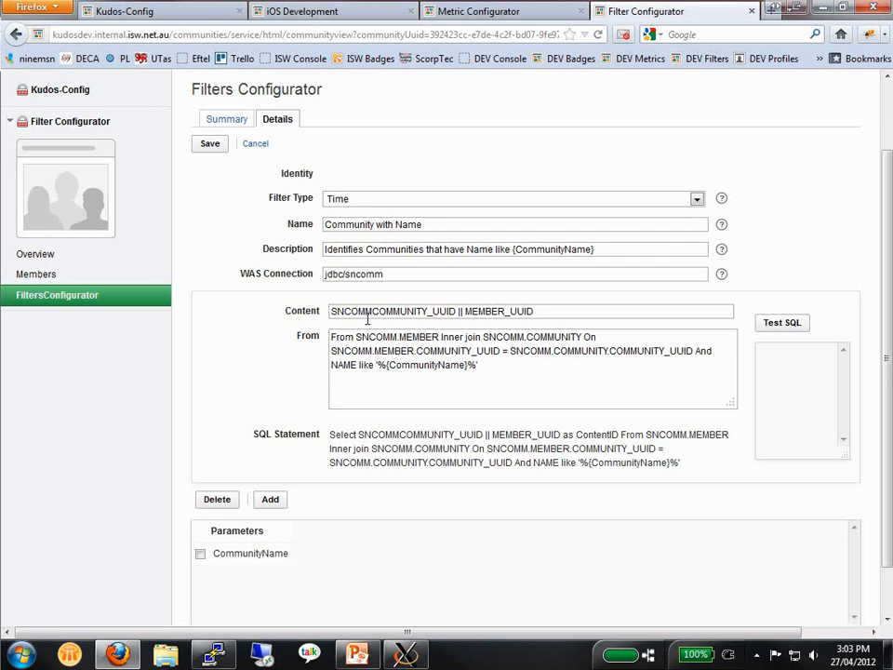
text(.)
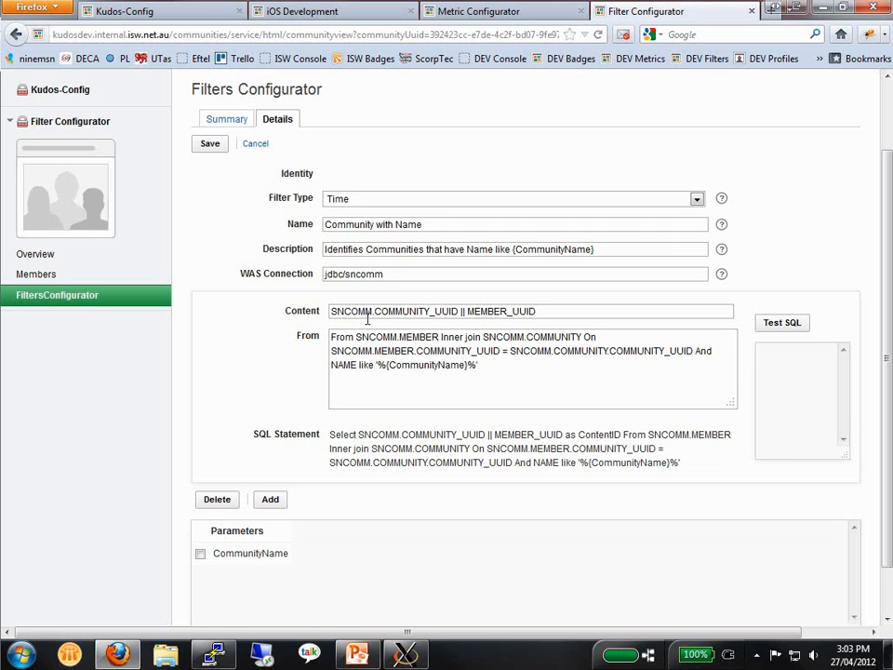
text(MEMBER)
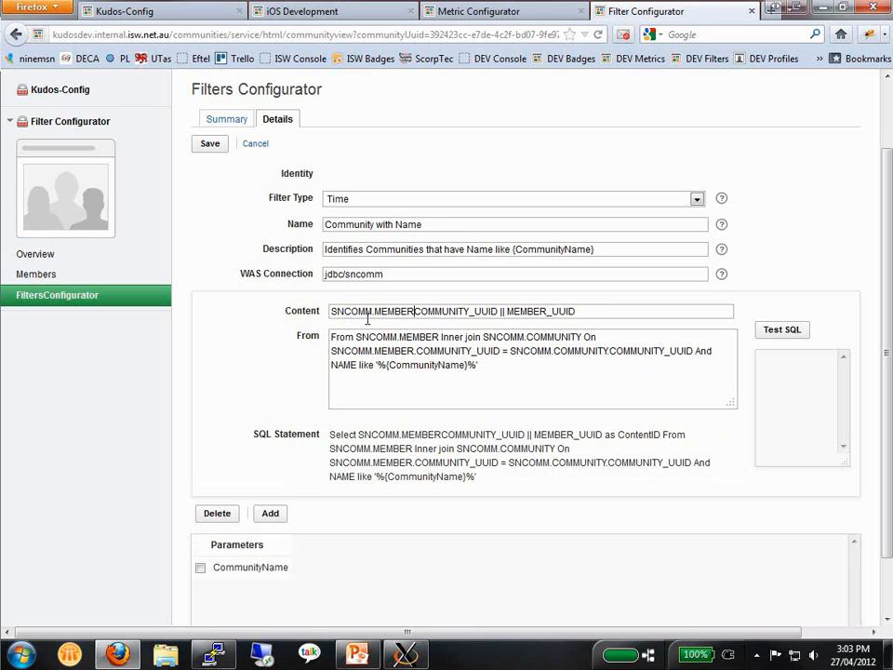
text(.COMMUNITY_UUID || SNCOMM.)
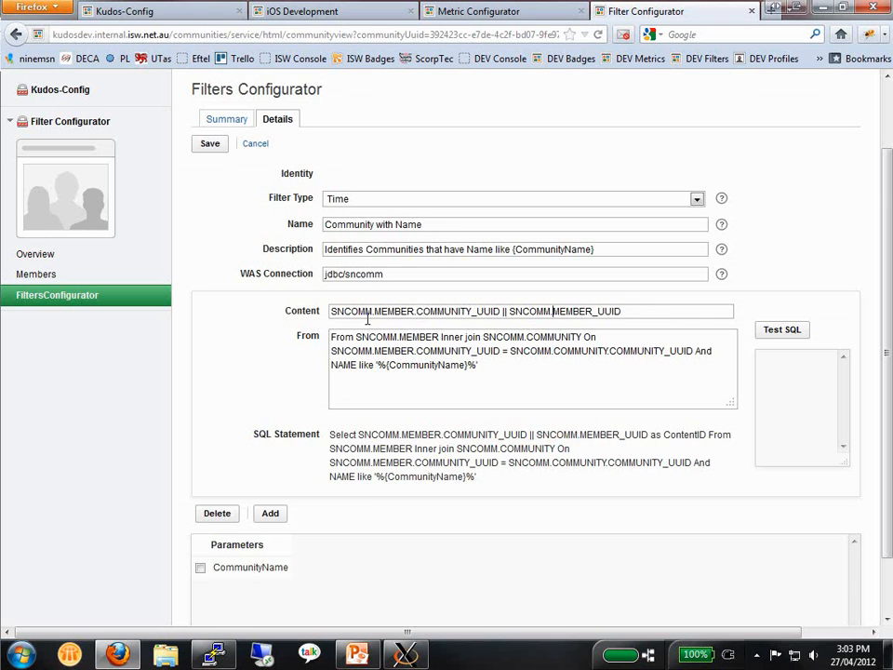
text(MEMBER)
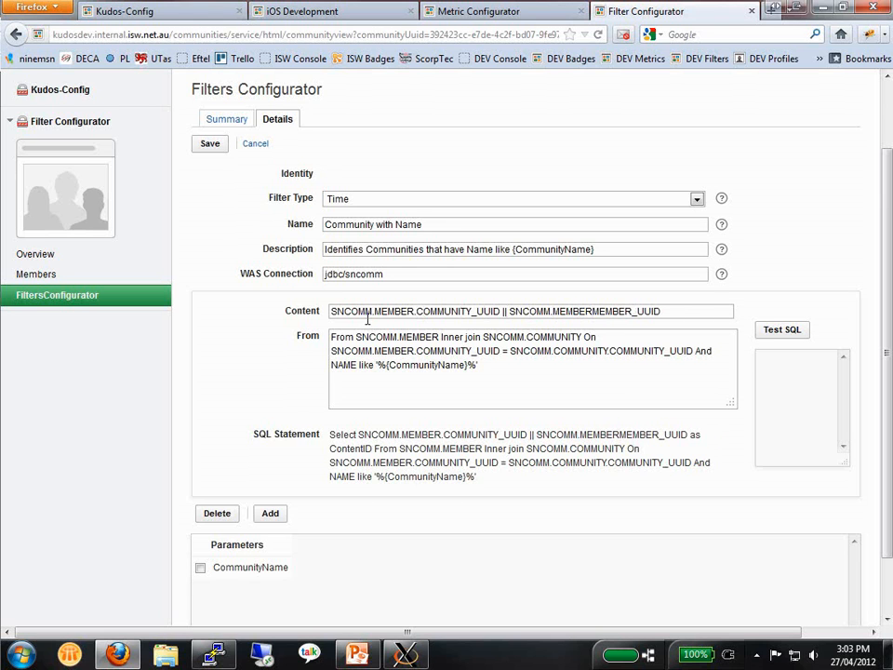
text(.)
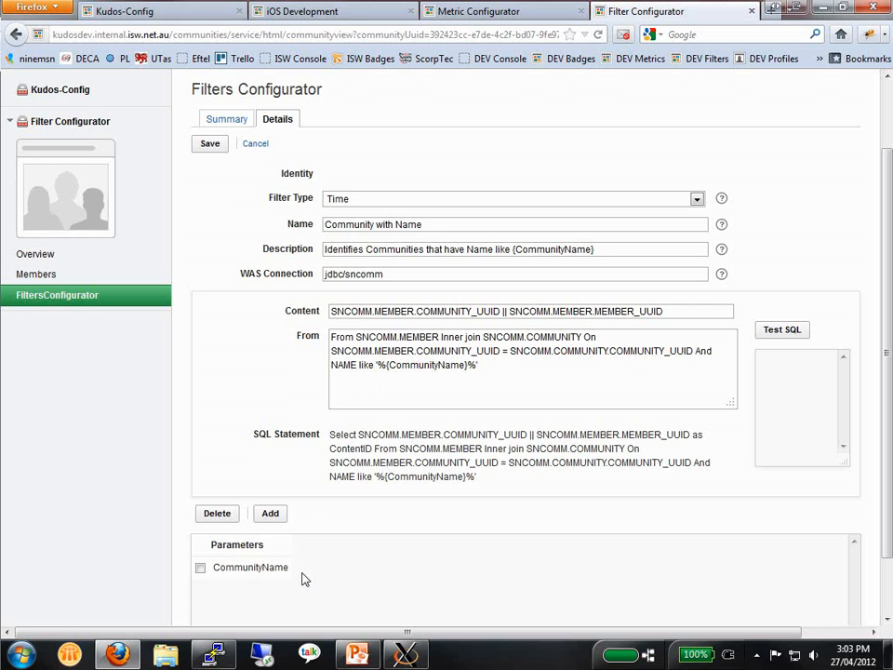
Test the filter's SQL with CommunityName set to iOS and compare the returned records with the iOS Development community's members
click(778, 333)
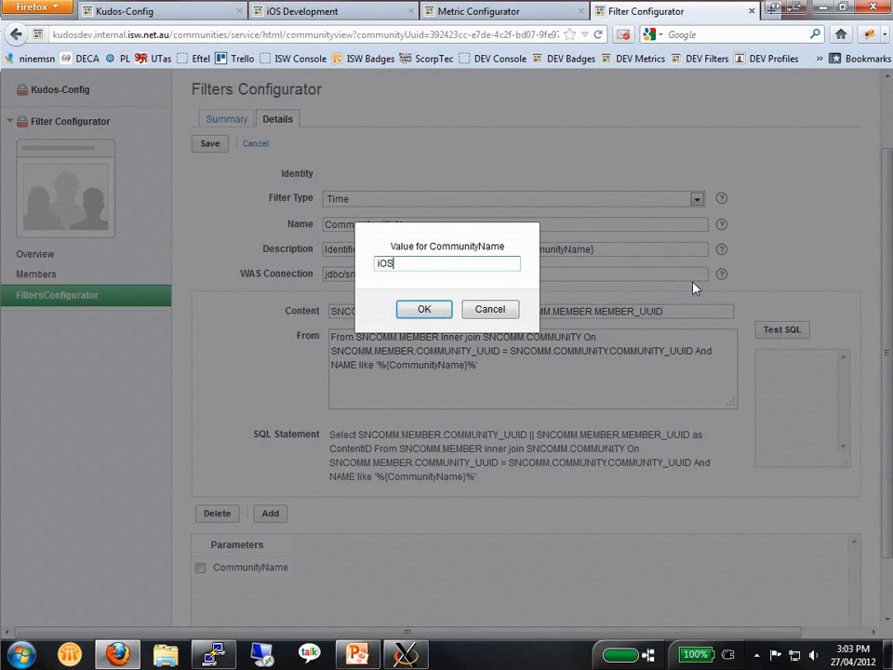
click(422, 311)
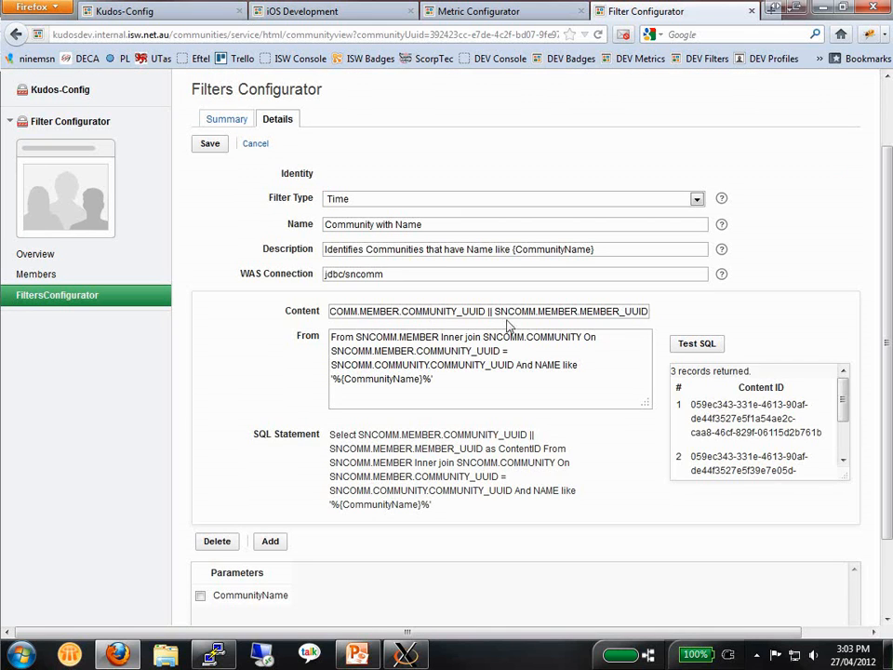
mouse_move(843, 408)
mouse_down()
mouse_move(844, 428)
mouse_move(845, 400)
mouse_up()
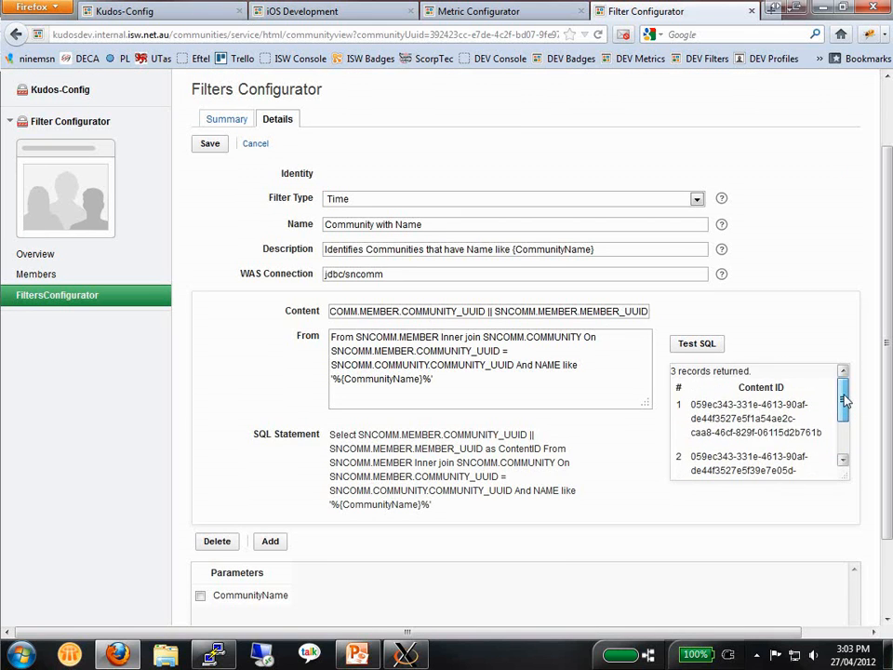
click(270, 15)
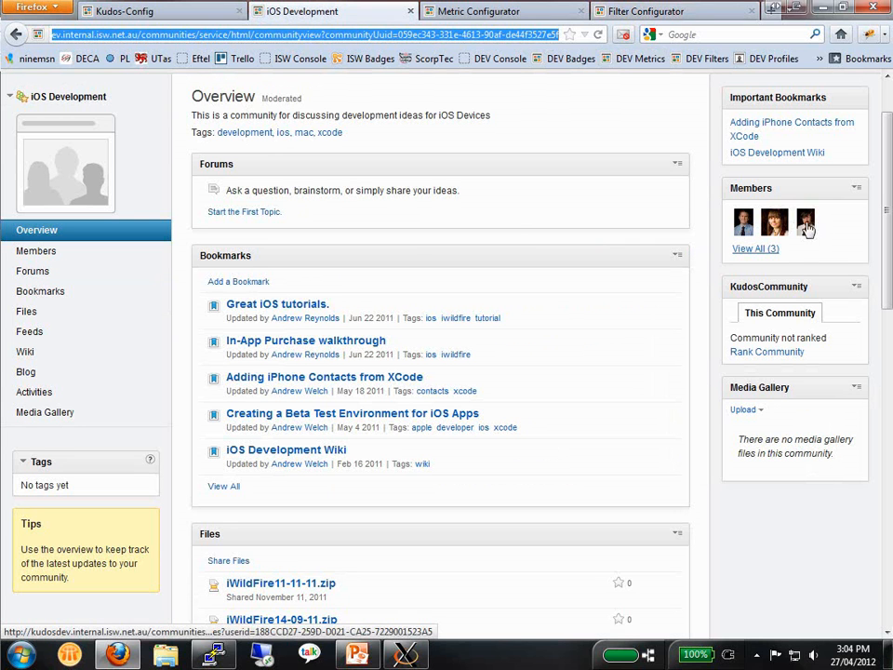
Save the new Community with Name filter definition and locate it in the filters list
click(698, 16)
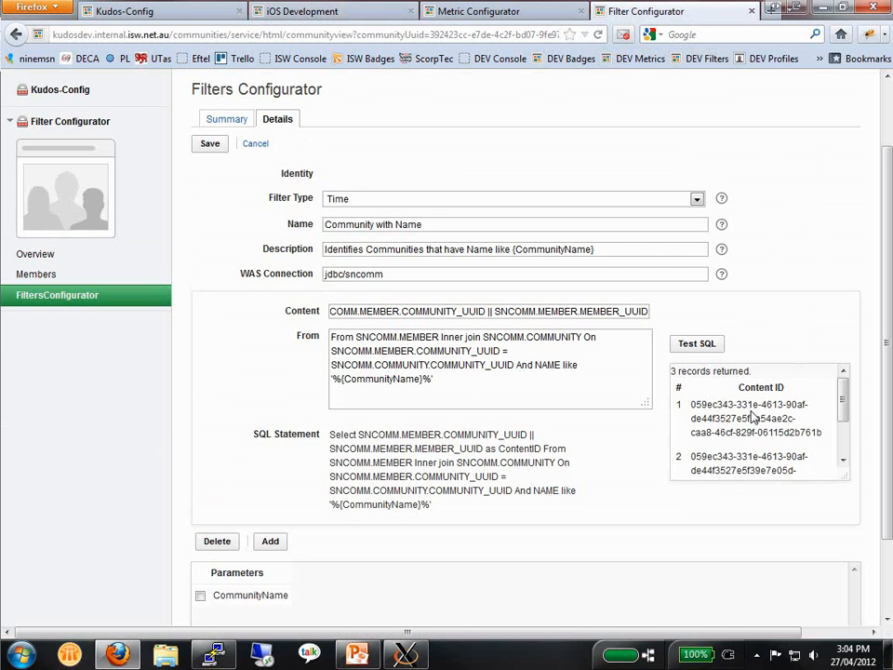
mouse_move(842, 403)
mouse_down()
mouse_move(841, 439)
mouse_move(843, 402)
mouse_up()
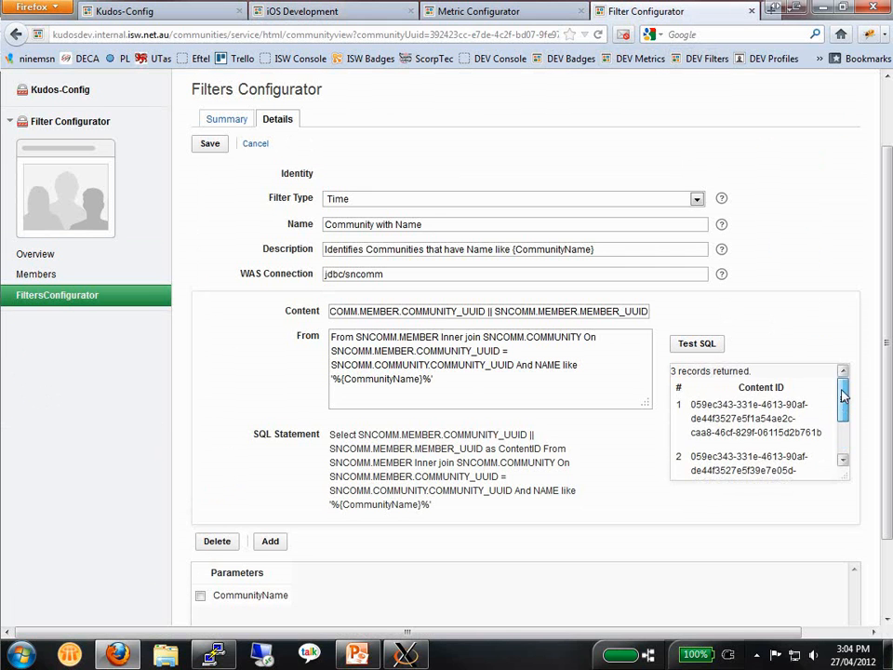
click(209, 143)
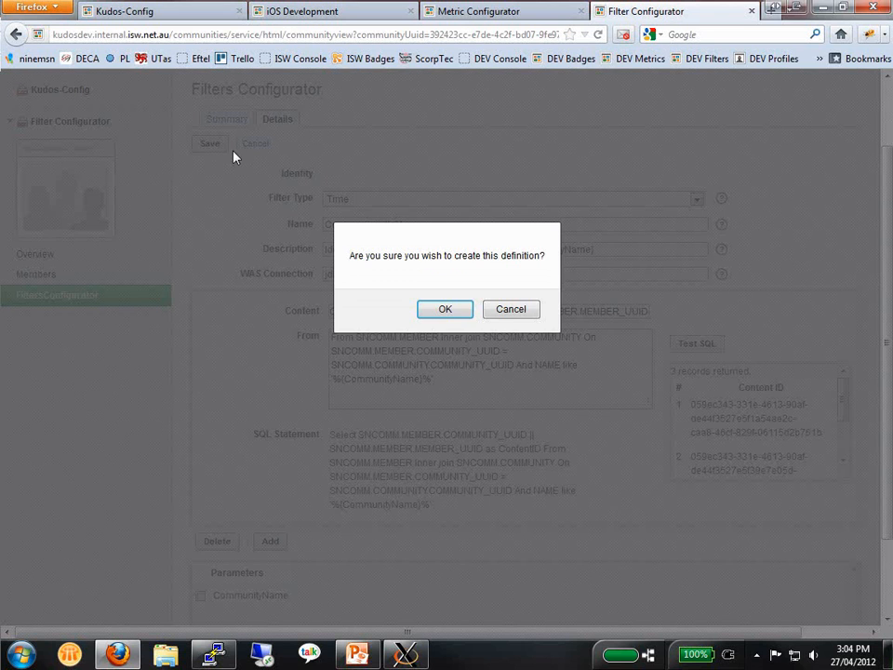
click(445, 309)
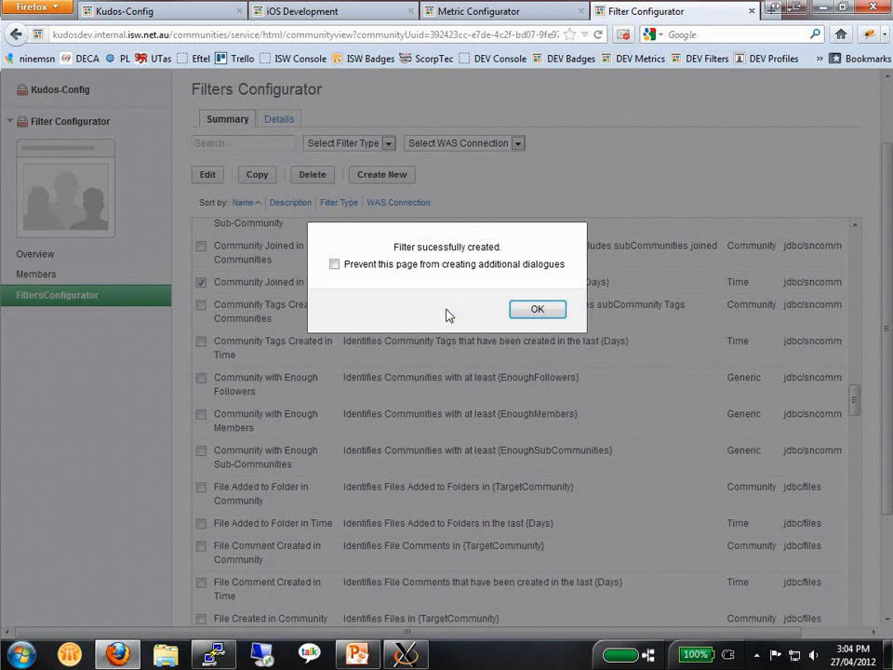
click(538, 310)
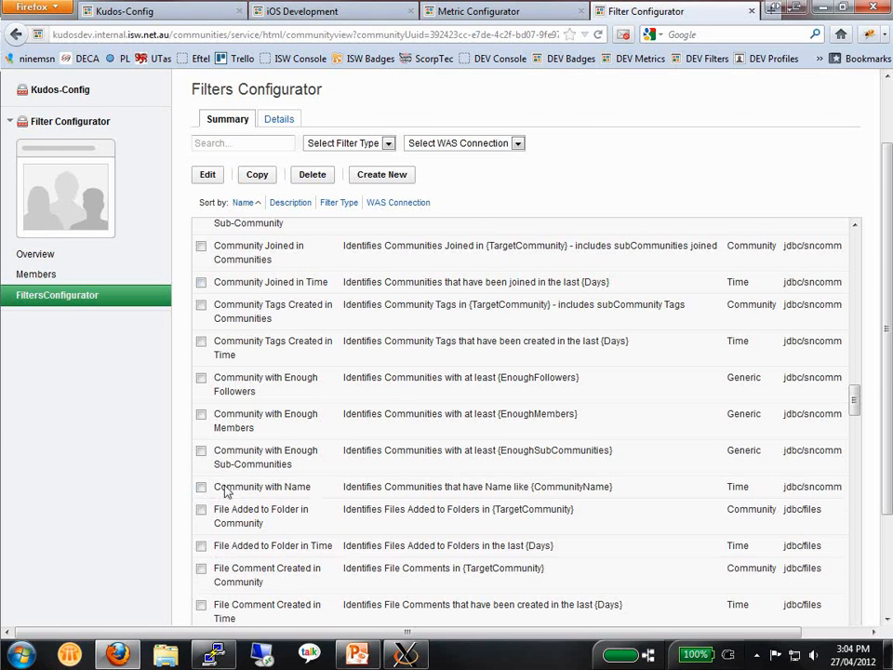
drag(227, 486, 554, 494)
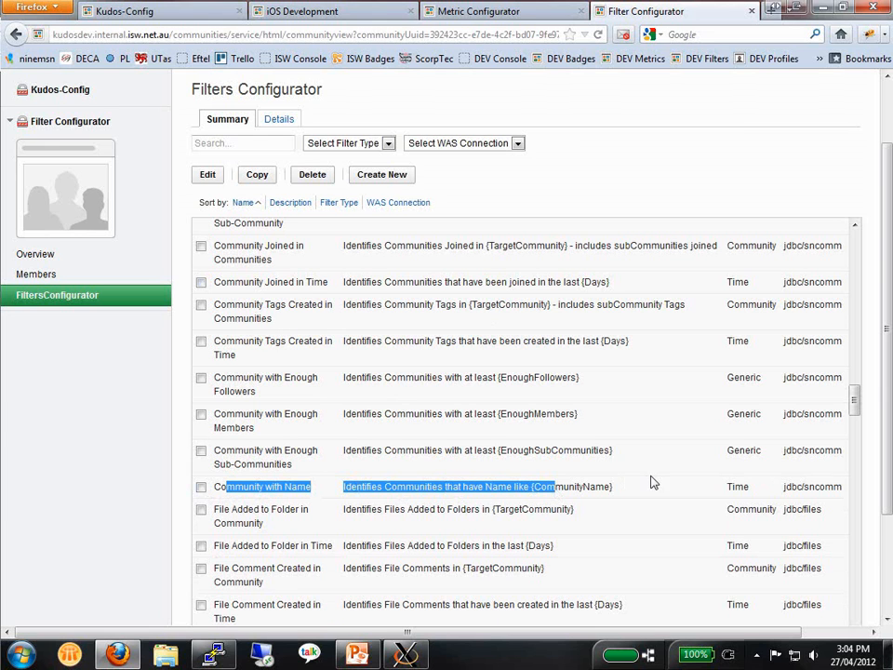
Reload the Metrics Configurator data and reopen the Communities Joined metric for editing
click(499, 13)
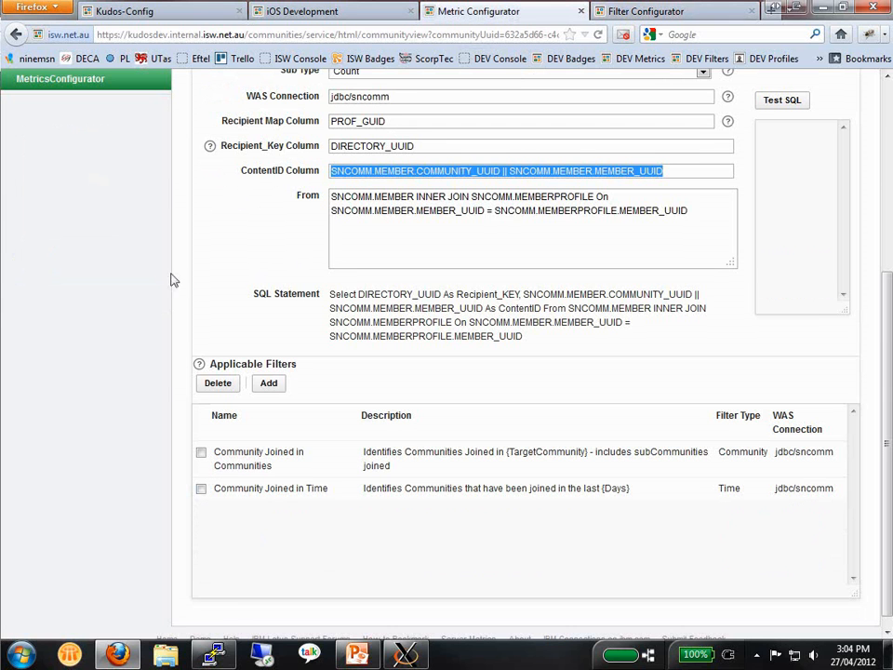
click(205, 288)
scroll(210, 279, up, 5)
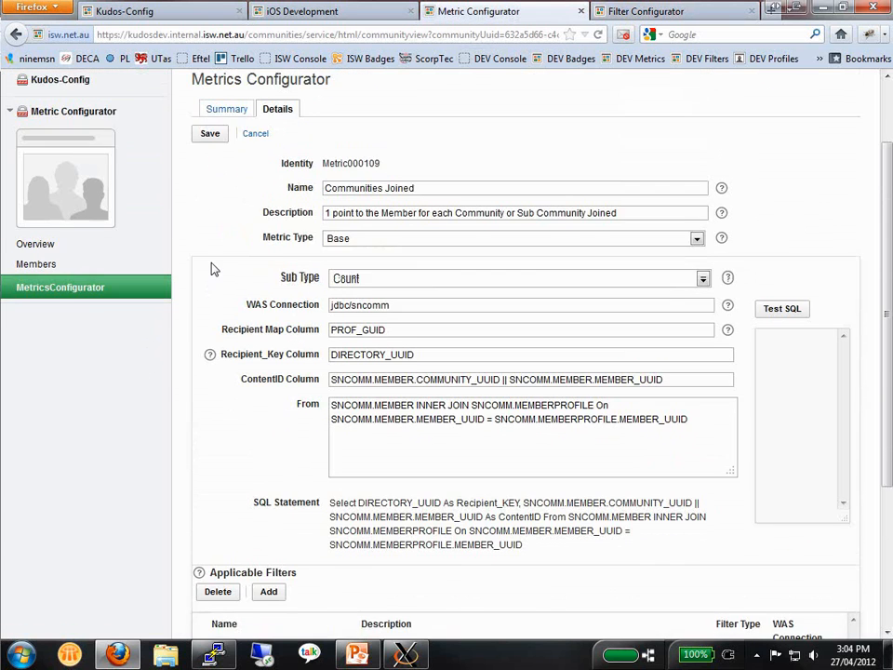
click(256, 158)
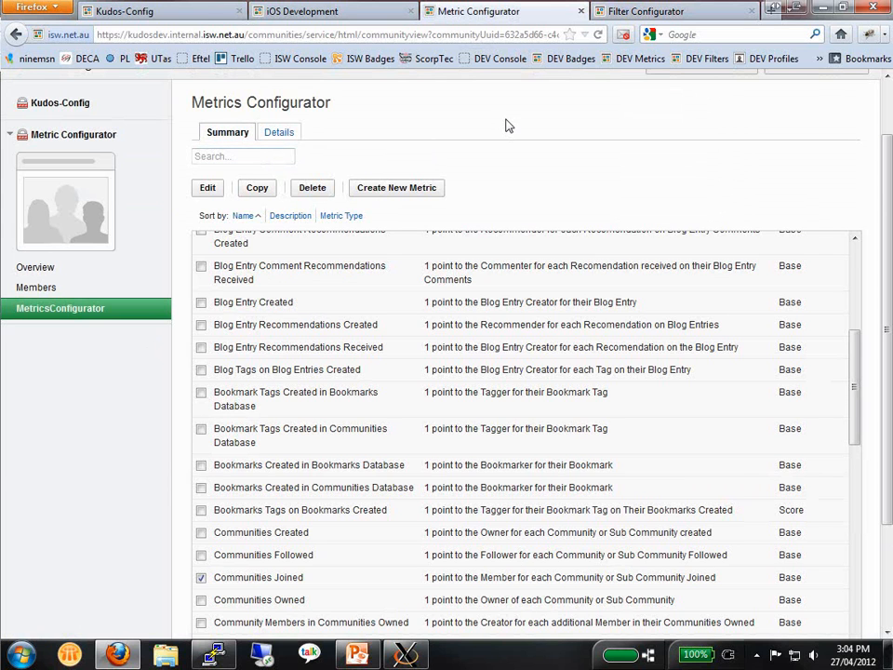
key(F5)
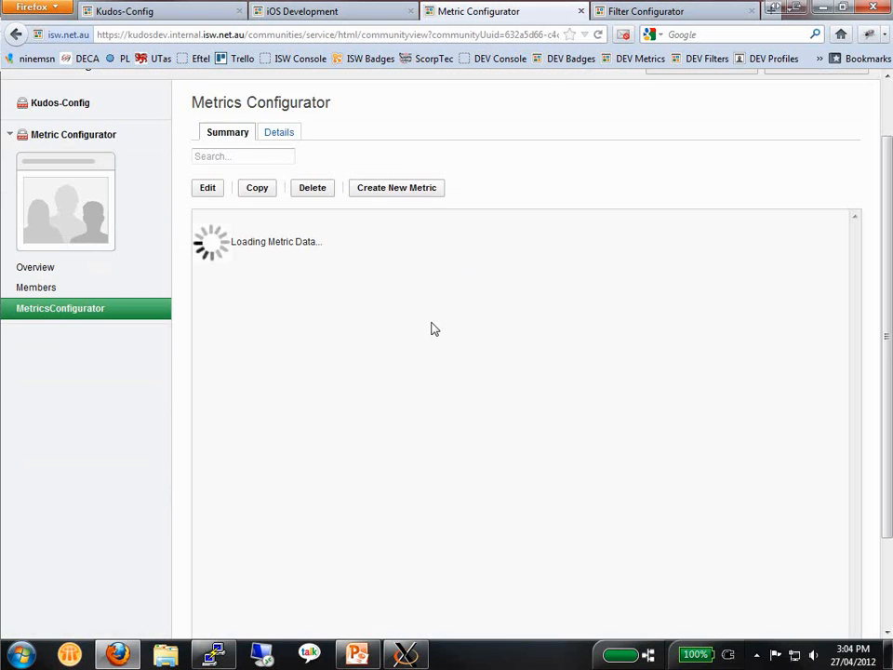
scroll(363, 417, down, 2)
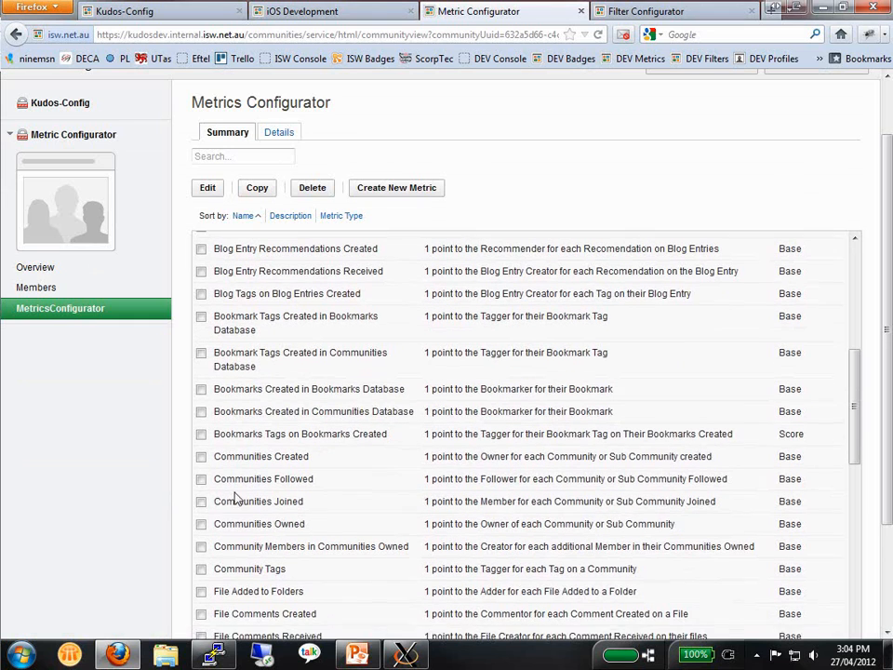
click(200, 499)
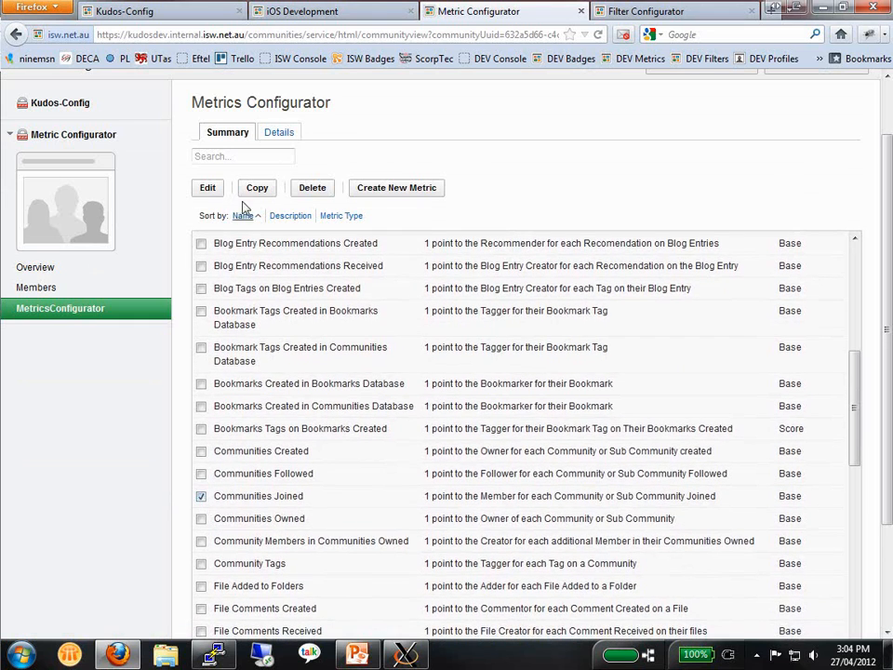
click(209, 188)
Add the Community with Name filter to the metric's applicable filters
scroll(223, 263, down, 5)
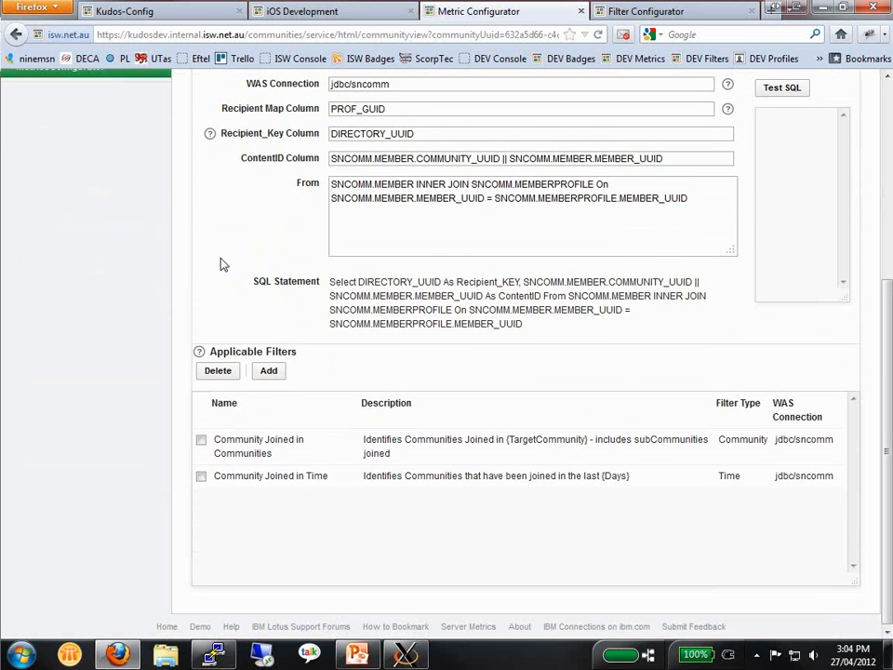
click(269, 371)
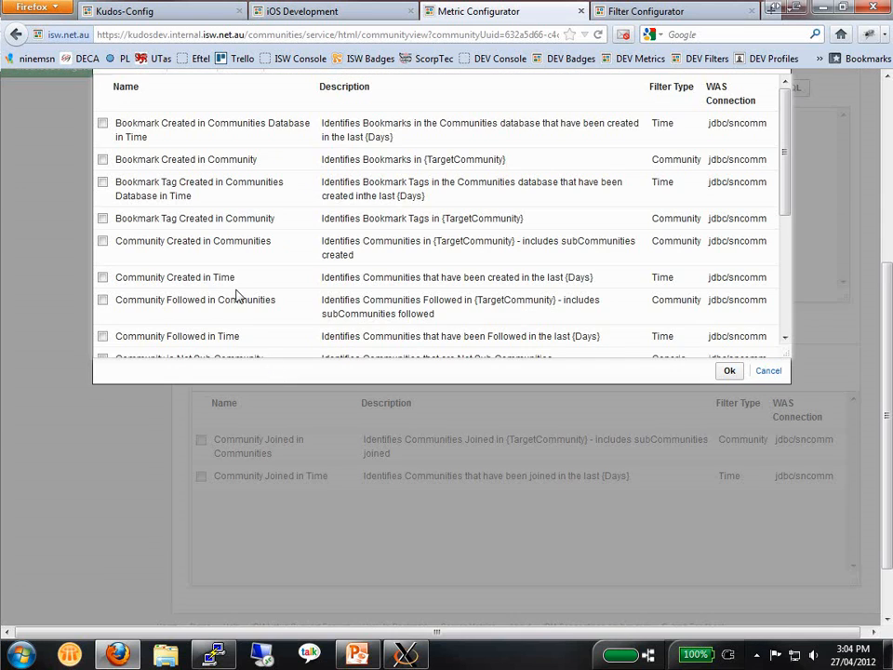
scroll(235, 289, down, 5)
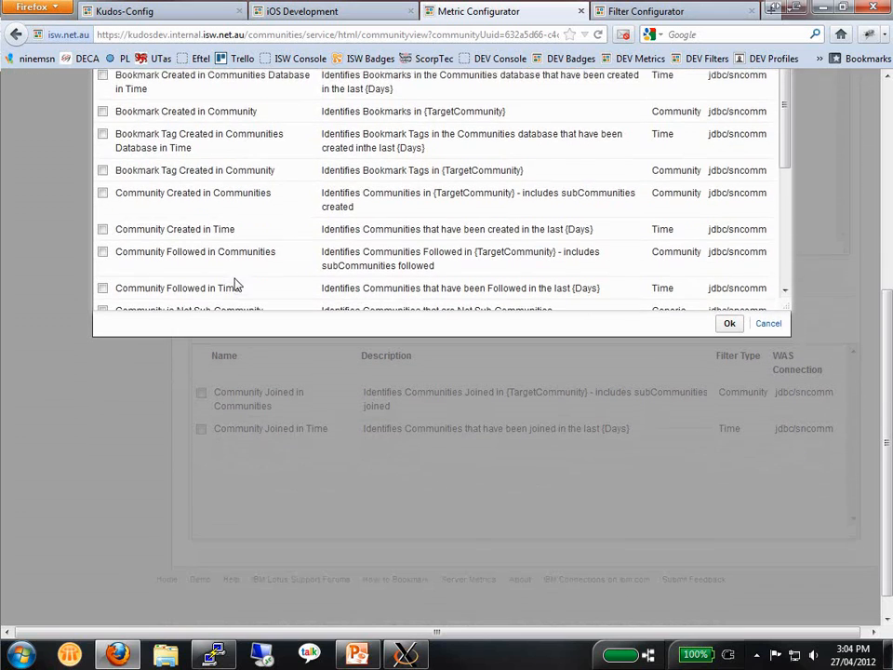
scroll(234, 284, down, 3)
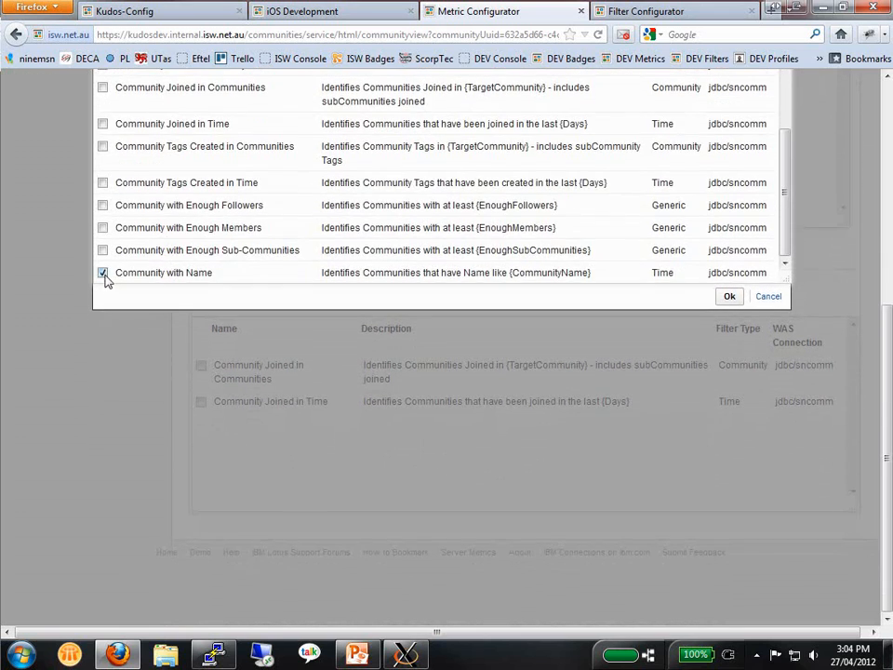
click(103, 275)
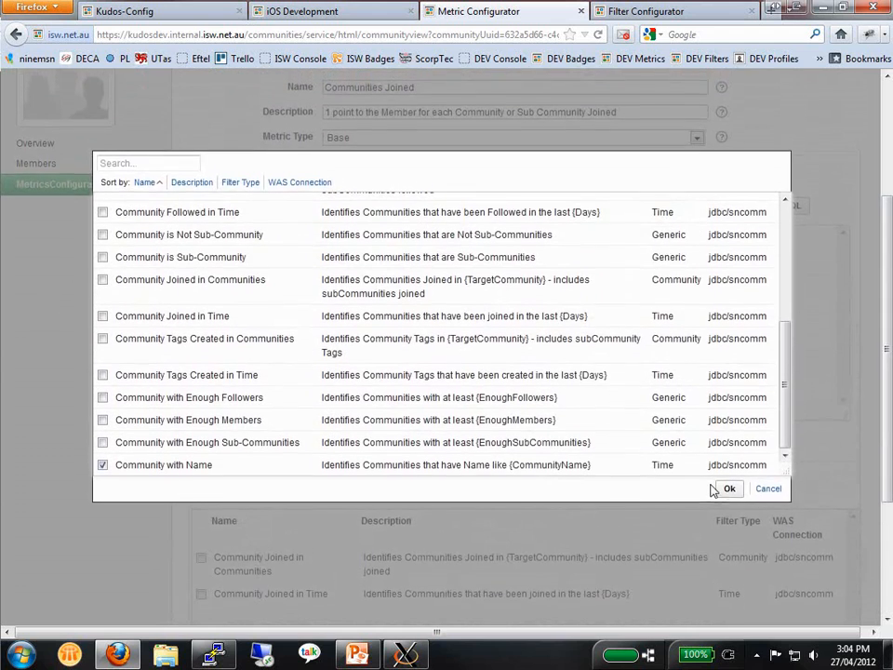
click(724, 484)
Test the metric's SQL with the Community with Name filter applied and a CommunityName value supplied
drag(887, 430, 889, 456)
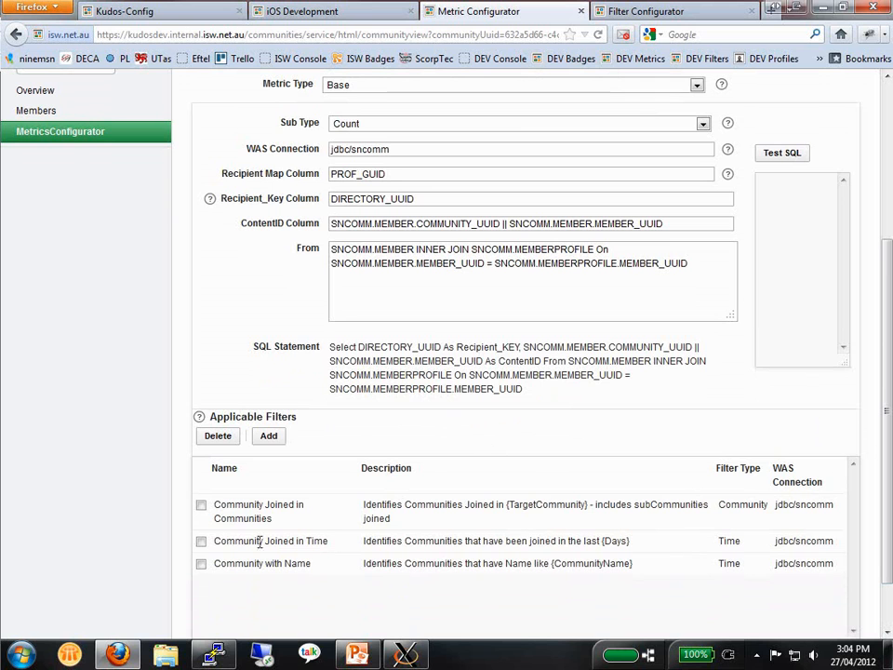
click(201, 566)
click(785, 157)
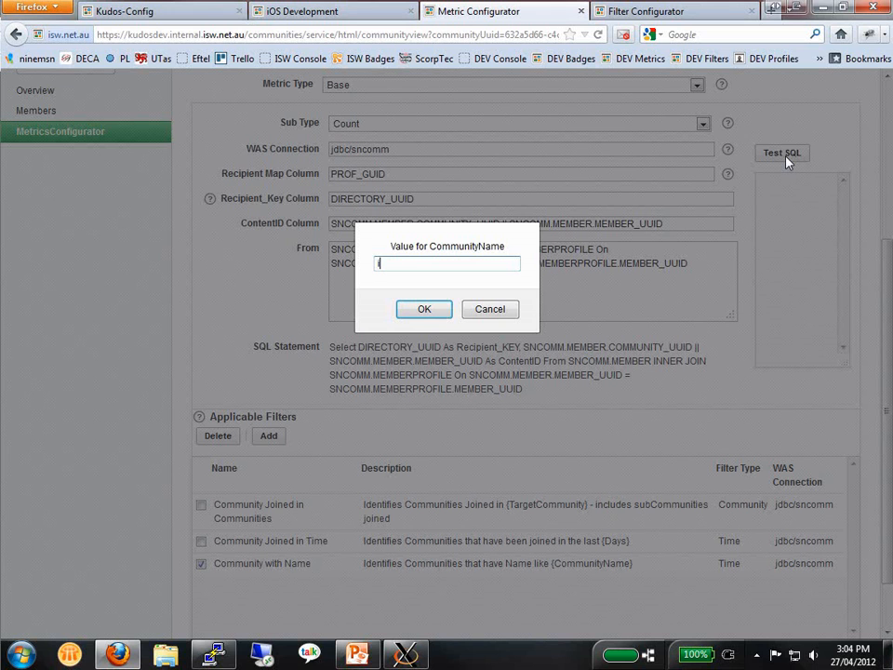
key(Return)
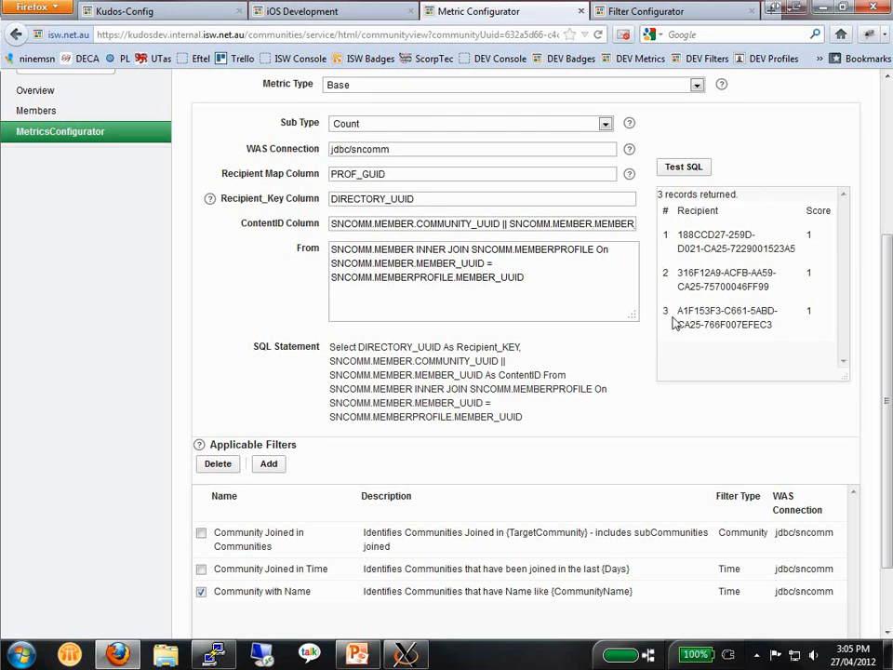
Examine the recipient IDs and scores returned by the metric's SQL test, highlighting the first and third recipients
drag(680, 312, 775, 329)
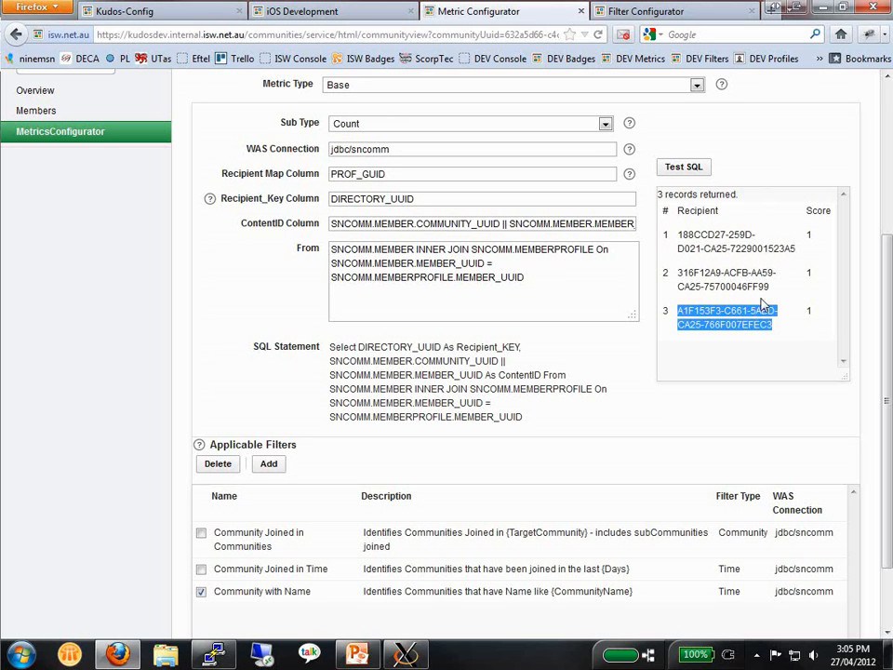
drag(680, 238, 797, 248)
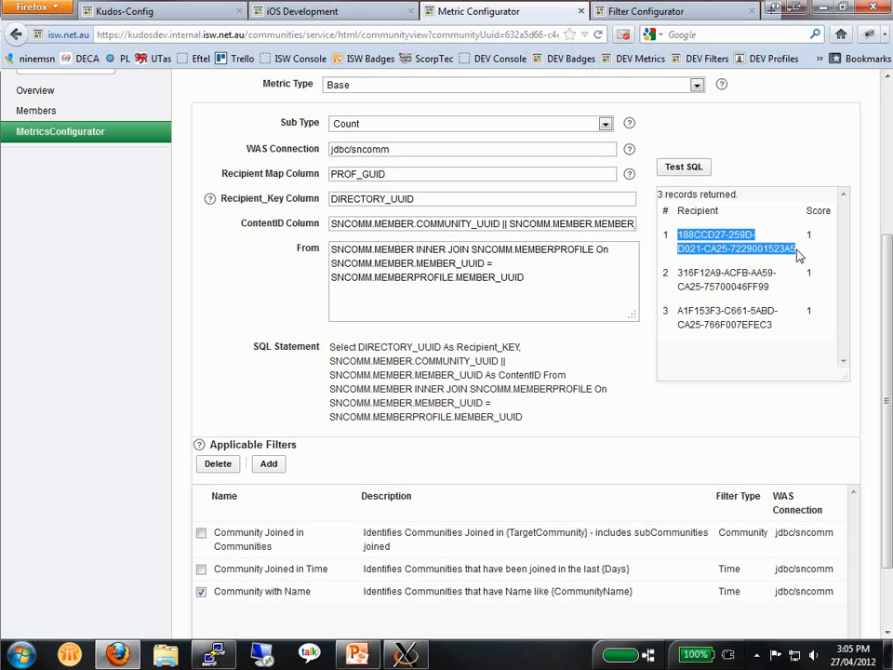
click(634, 11)
click(539, 13)
double_click(682, 311)
drag(773, 326, 681, 310)
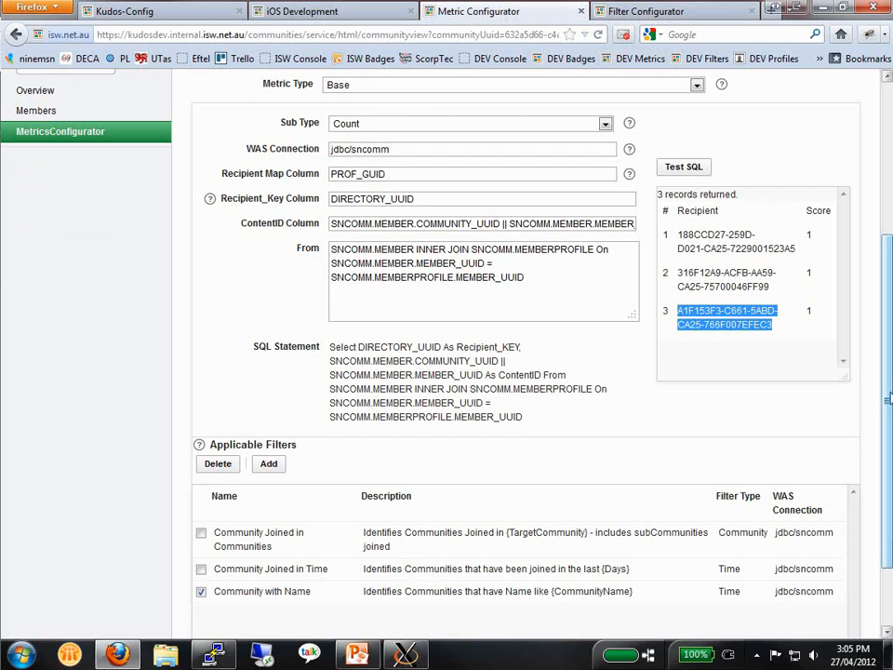
click(782, 340)
scroll(485, 278, up, 3)
scroll(184, 258, down, 3)
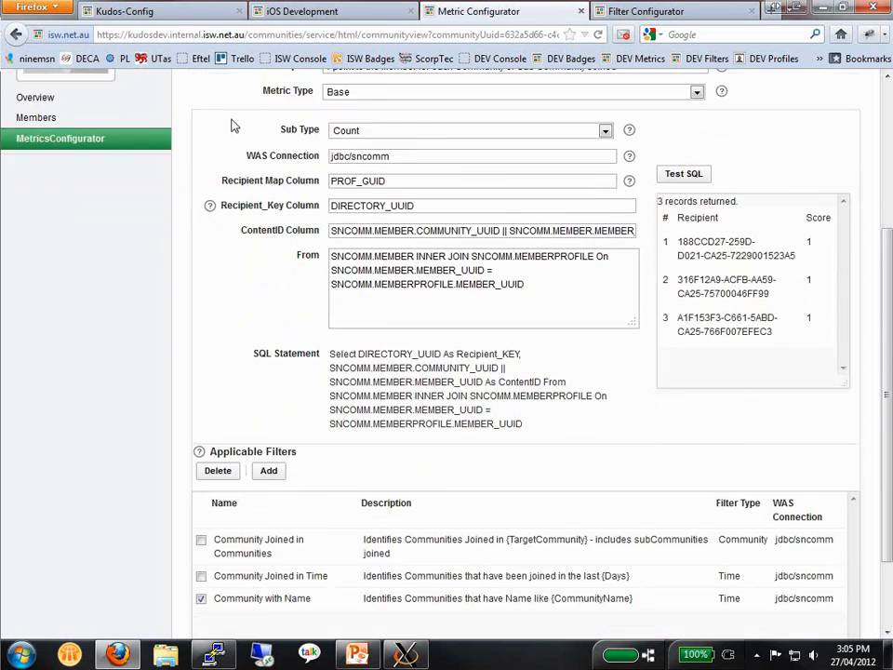
Save the updated Communities Joined metric
scroll(200, 186, up, 4)
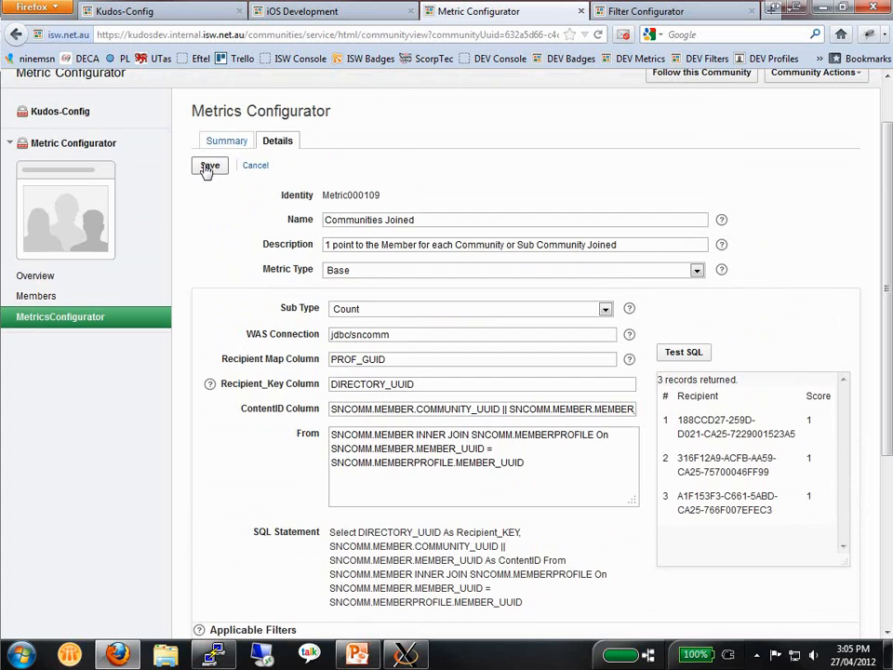
click(208, 167)
click(462, 314)
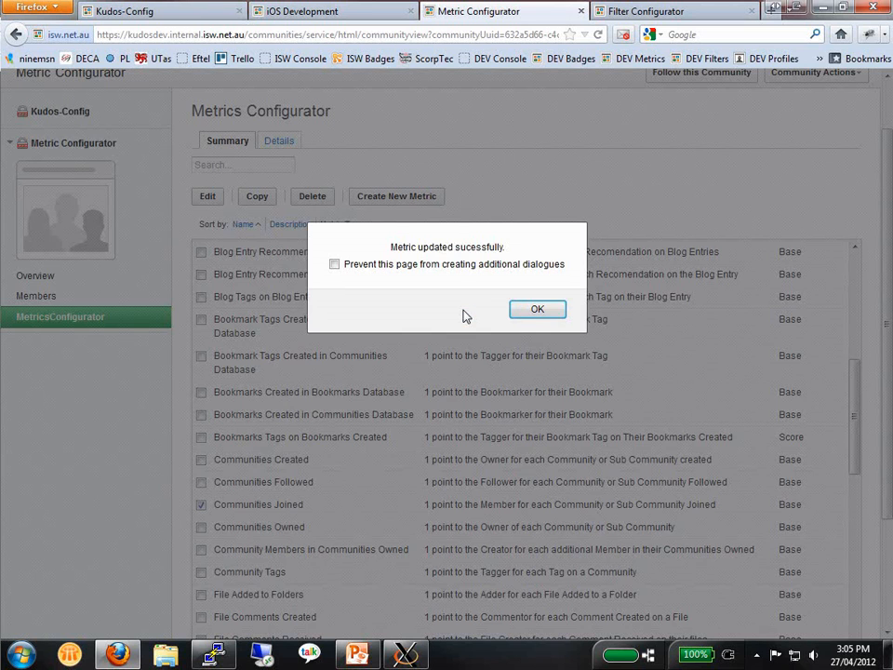
click(538, 310)
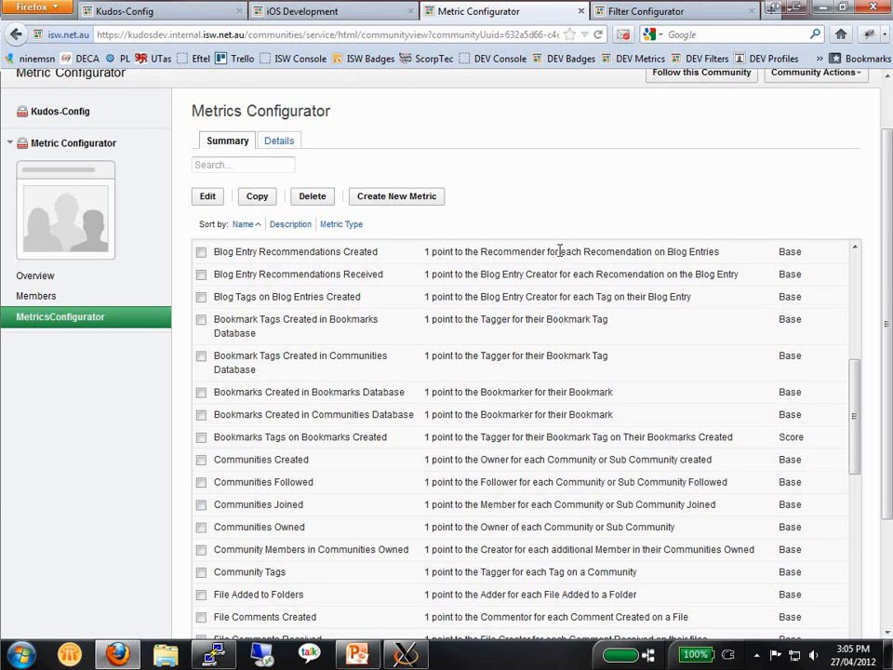
Reload the Kudos-Config community, open its full BadgesConfigurator page and start a new badge
click(131, 12)
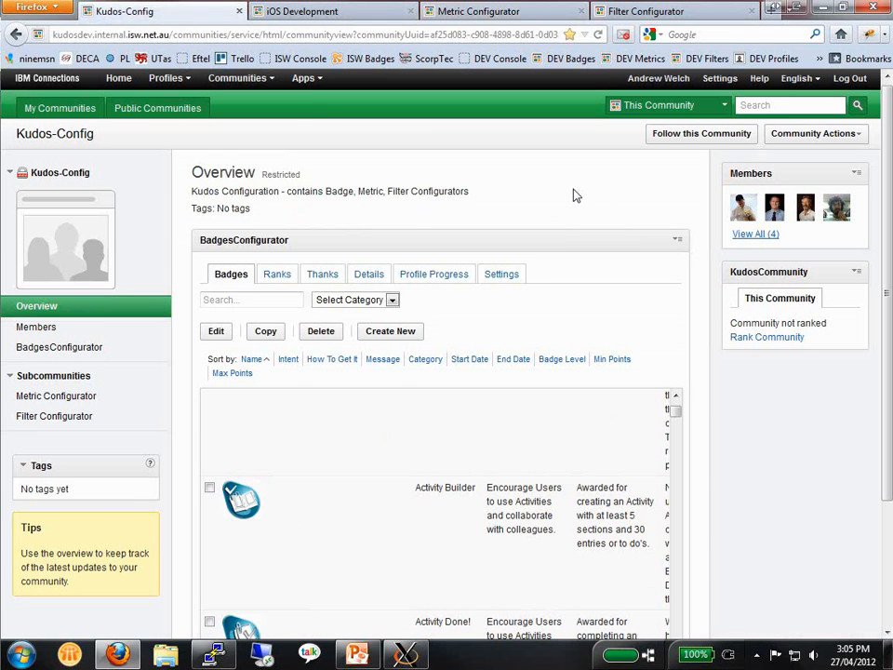
key(F5)
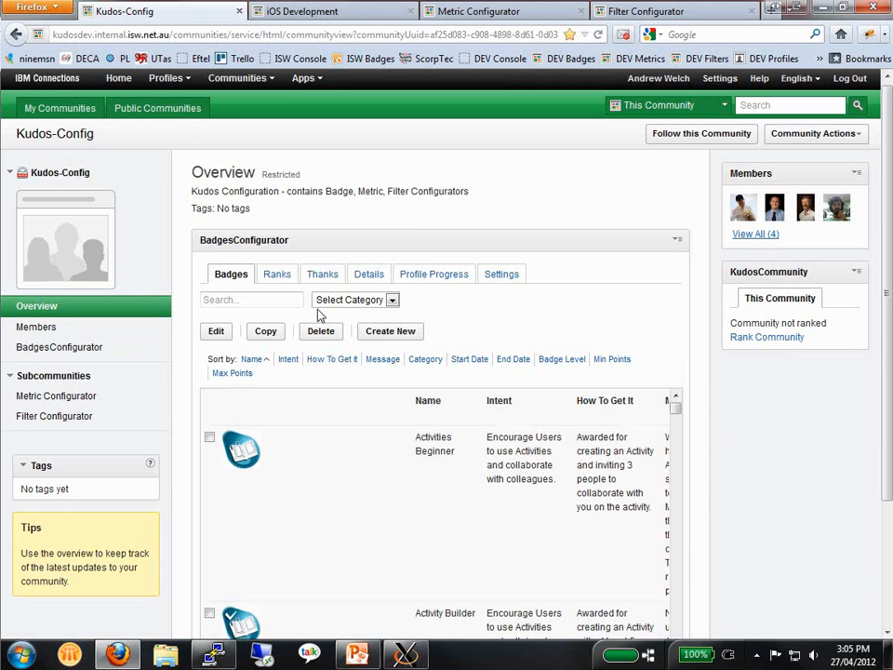
scroll(351, 321, down, 2)
click(390, 219)
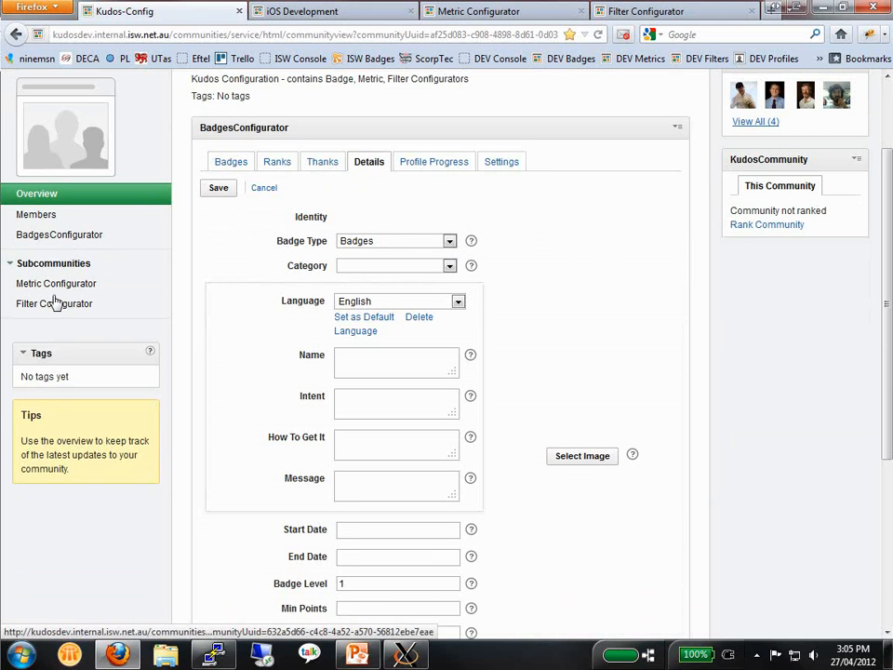
click(65, 234)
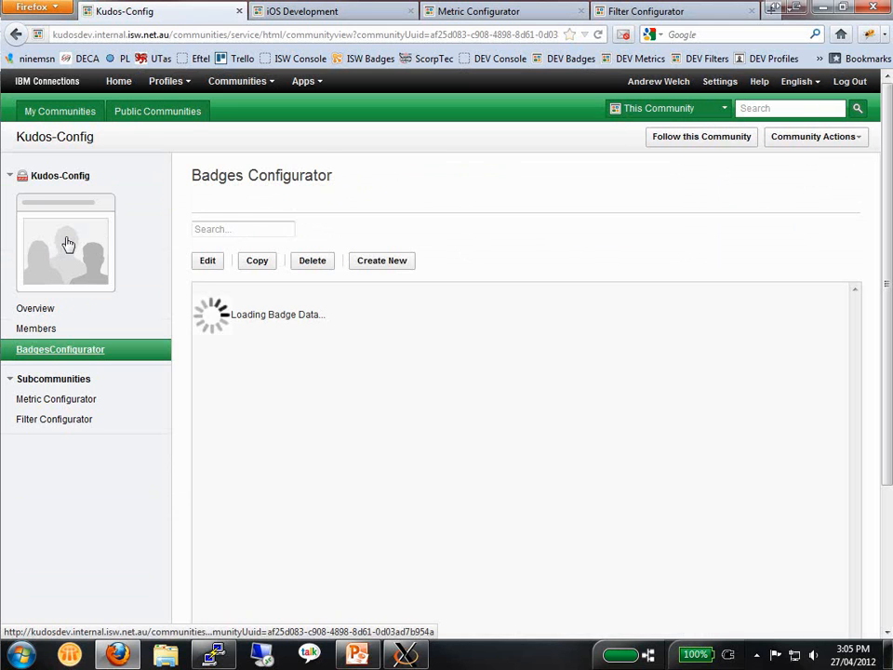
click(363, 255)
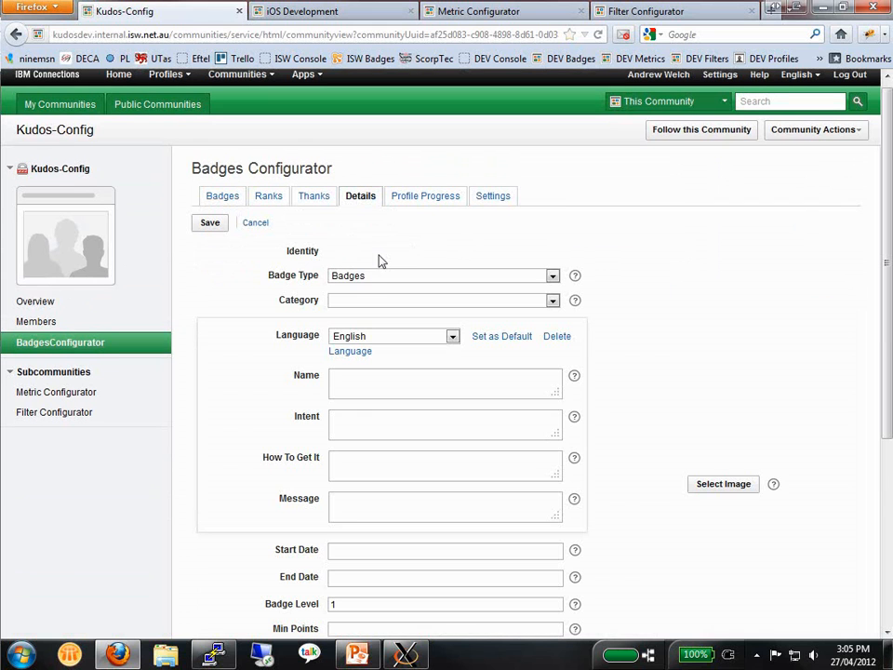
Set the new badge's category to Special and name it iOS Dev Members
click(389, 301)
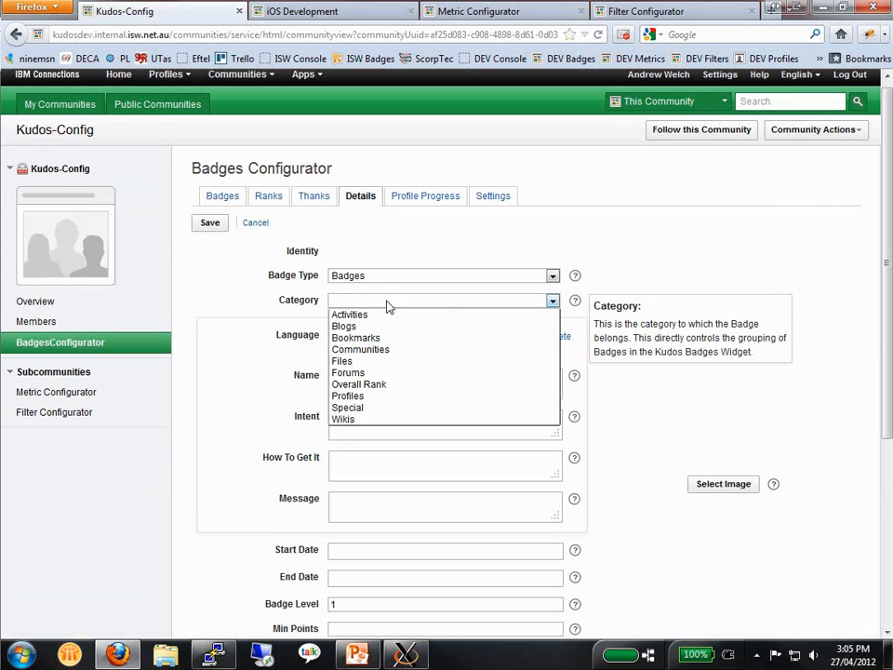
click(348, 407)
scroll(369, 367, down, 3)
click(374, 243)
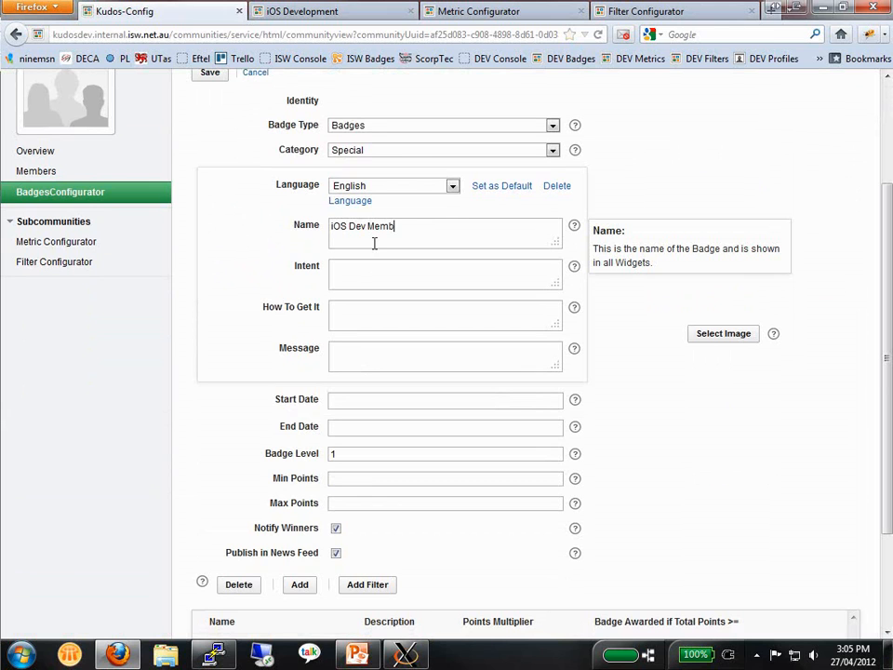
scroll(371, 270, down, 3)
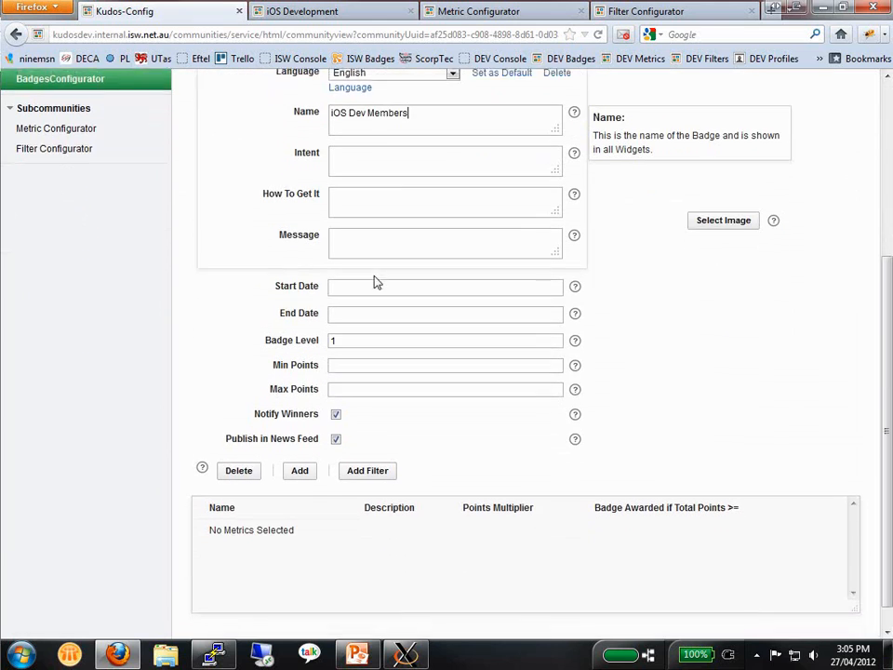
Add the Communities Joined metric to the iOS Dev Members badge
click(296, 445)
scroll(197, 279, down, 10)
scroll(191, 274, down, 5)
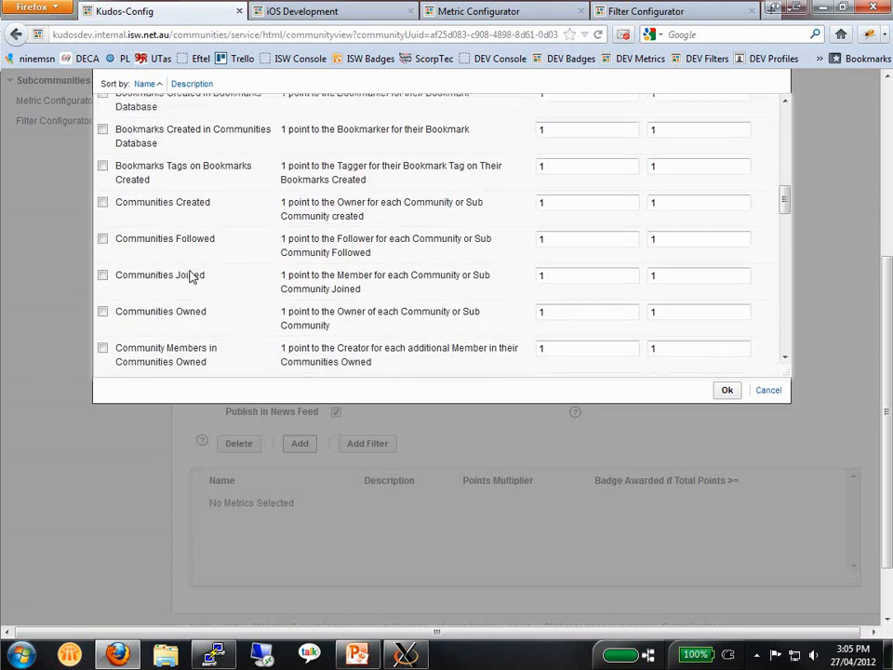
double_click(351, 229)
click(103, 229)
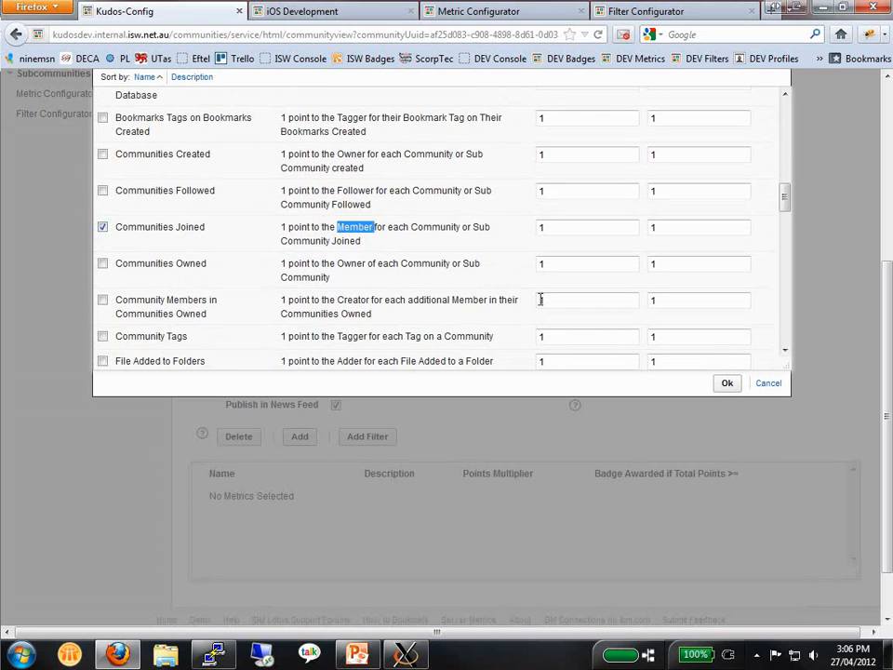
click(728, 384)
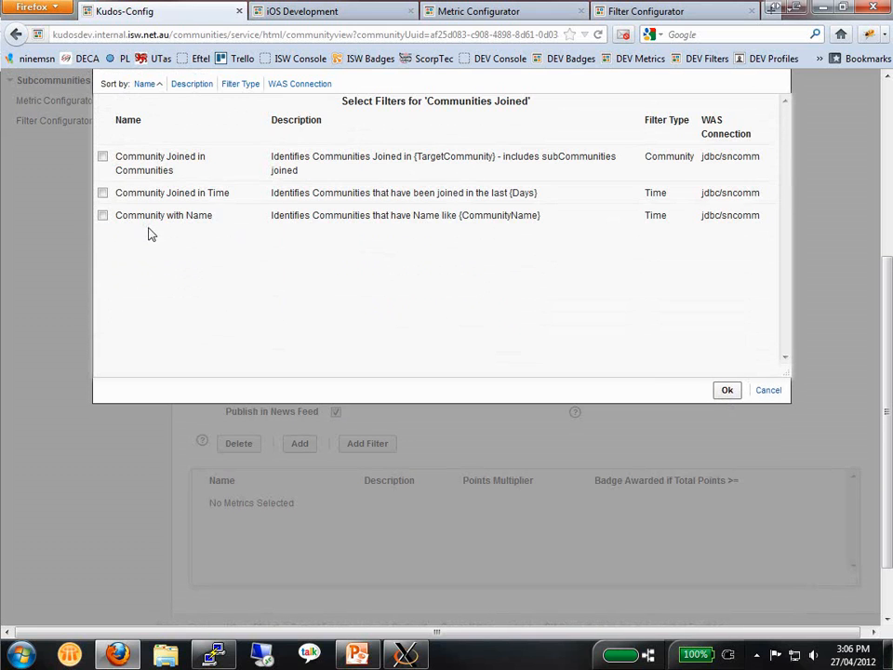
Apply the Community with Name filter to the Communities Joined metric, with iOS Dev as the CommunityName
click(104, 217)
click(727, 392)
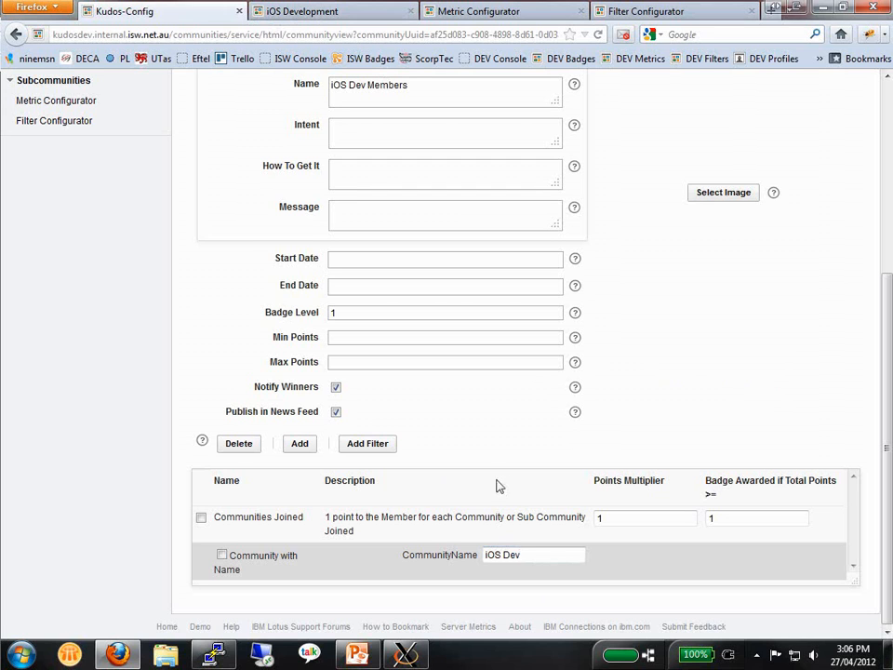
drag(521, 555, 497, 557)
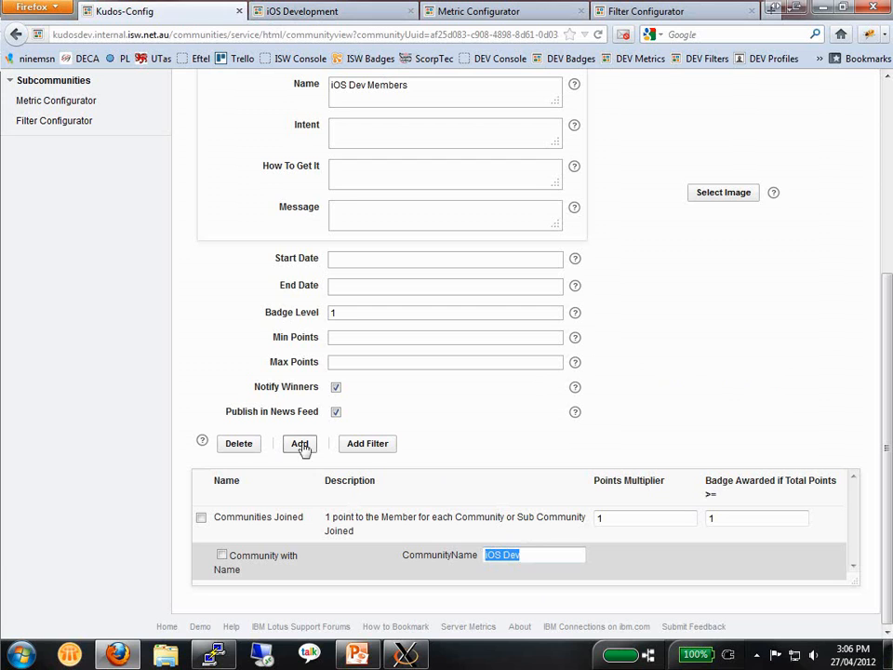
click(523, 553)
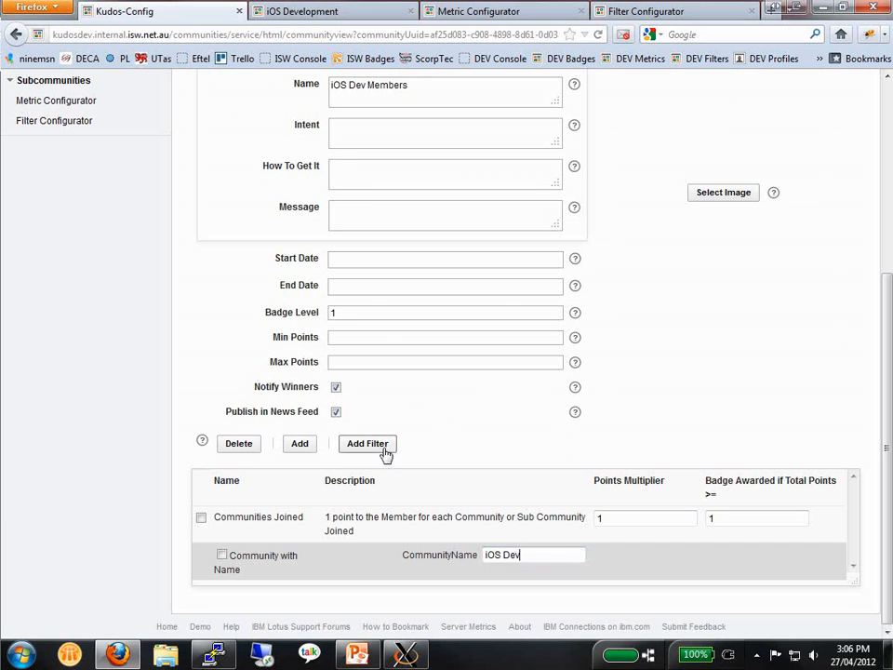
Check the metric's total-points award threshold and set the badge's Min Points to 1
click(727, 519)
drag(728, 519, 710, 520)
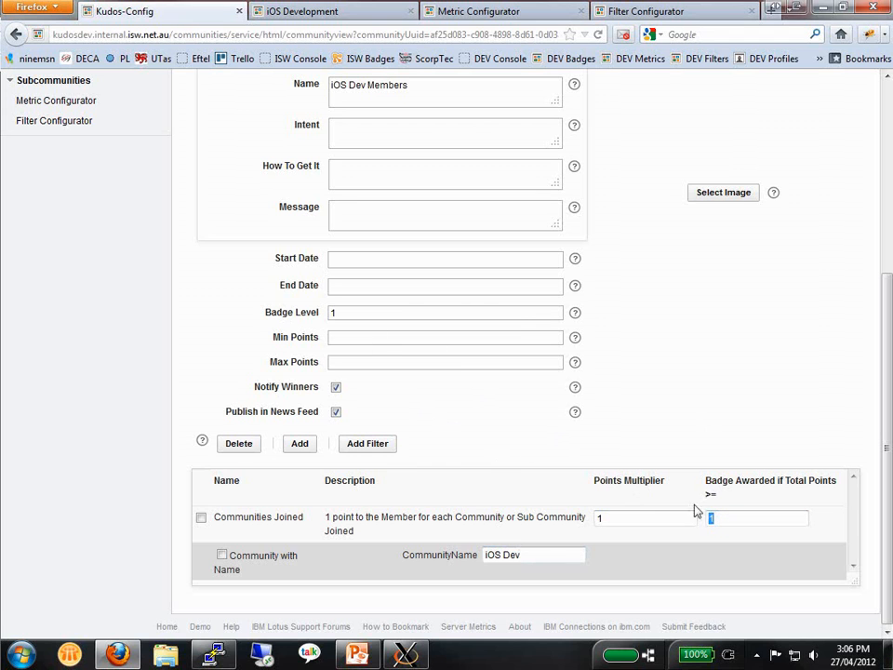
click(346, 338)
Assign the green person icon as the badge's image
scroll(474, 460, up, 3)
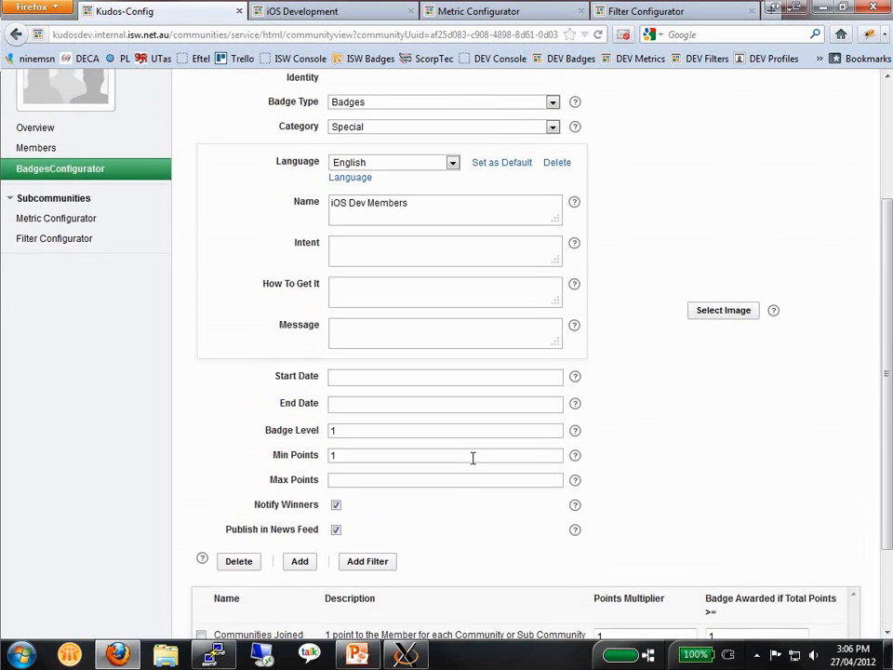
scroll(416, 410, up, 1)
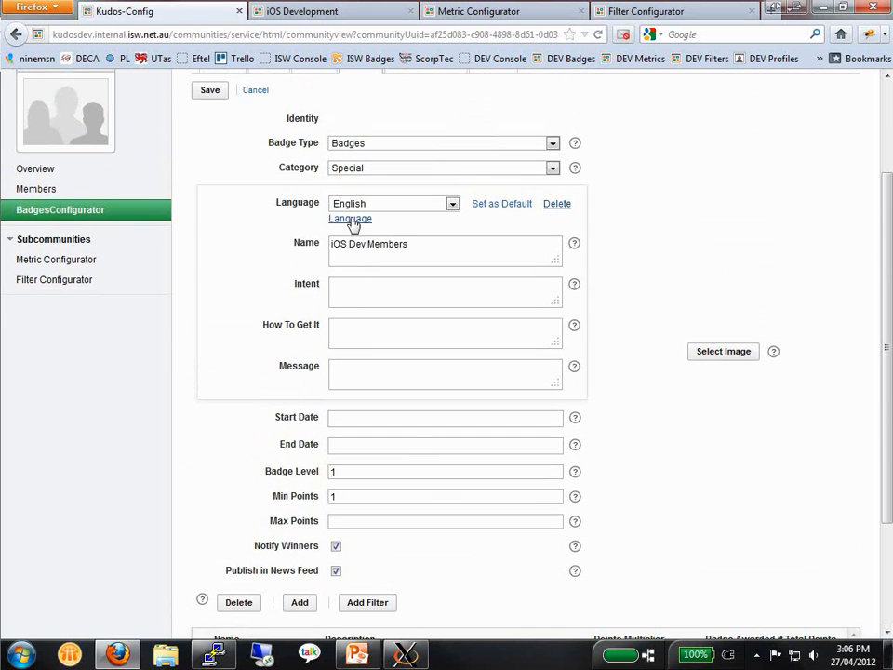
scroll(240, 294, down, 2)
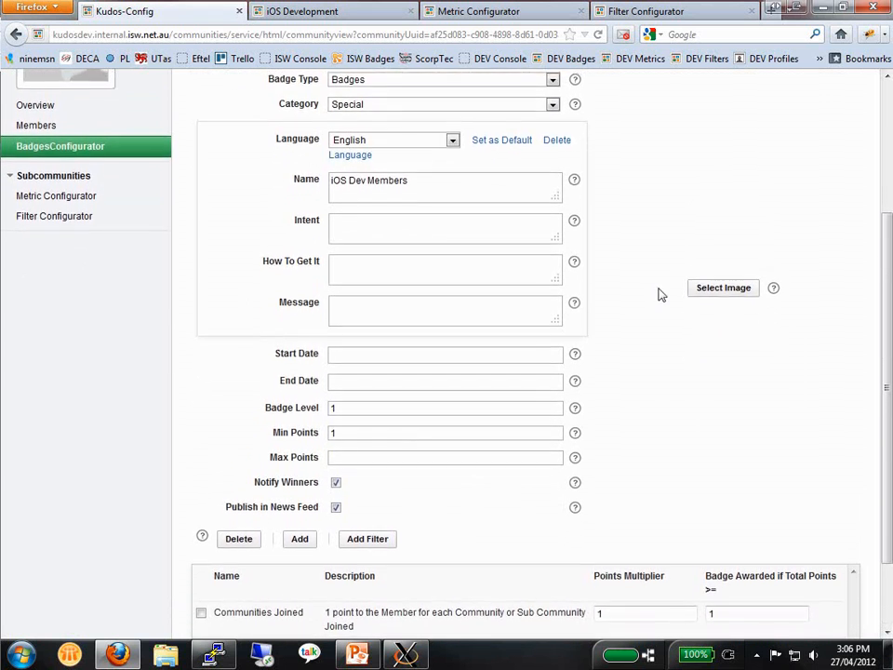
click(707, 294)
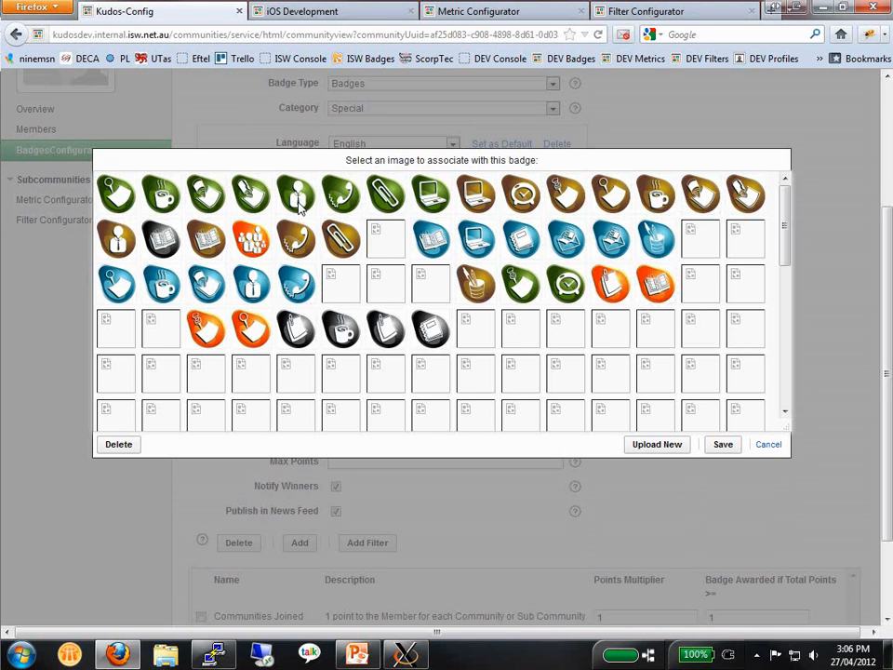
click(723, 444)
Save the iOS Dev Members badge, accept the change for the affected users and dismiss the follow-up dialogs
scroll(725, 447, up, 4)
click(207, 235)
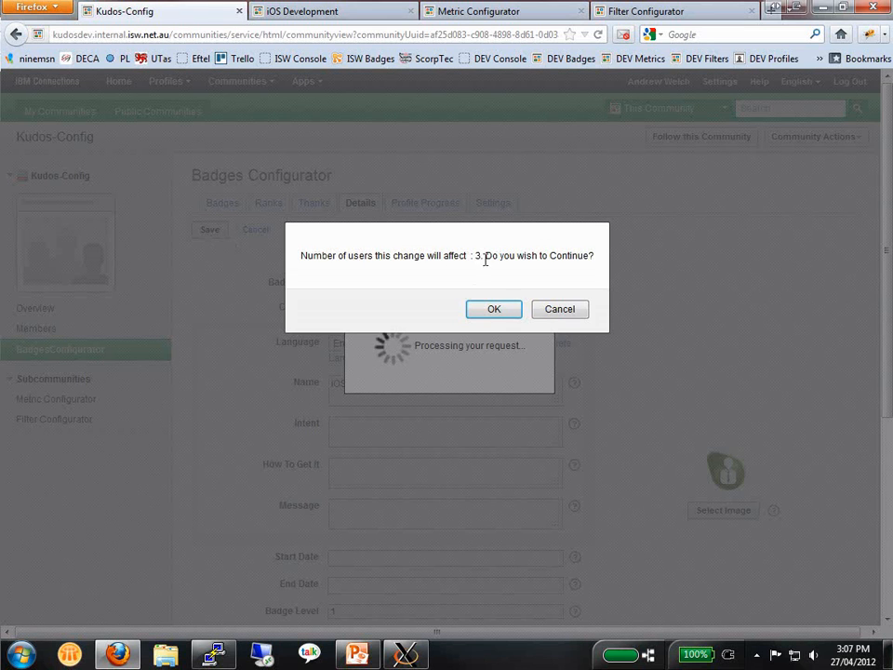
click(507, 311)
click(533, 313)
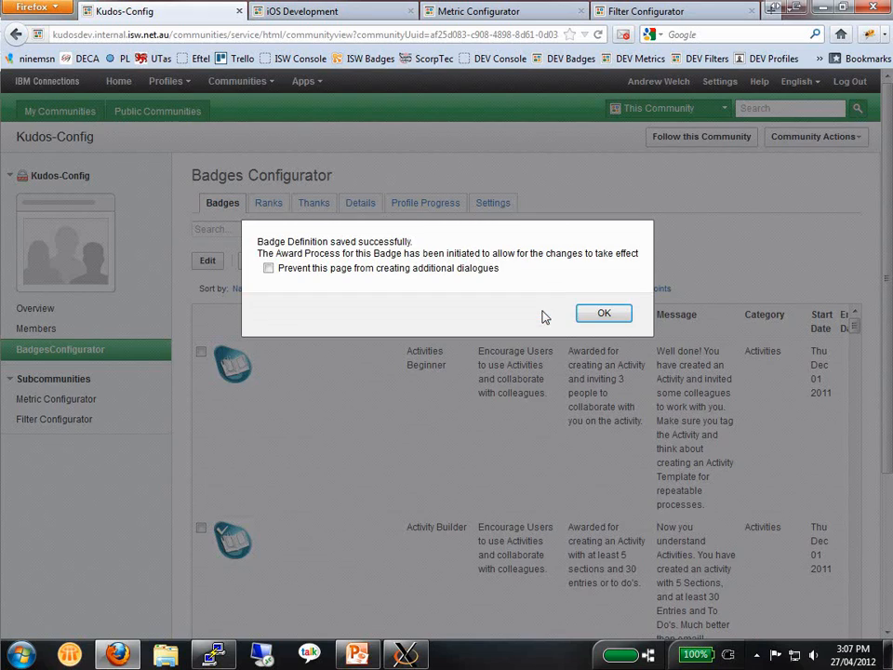
click(619, 316)
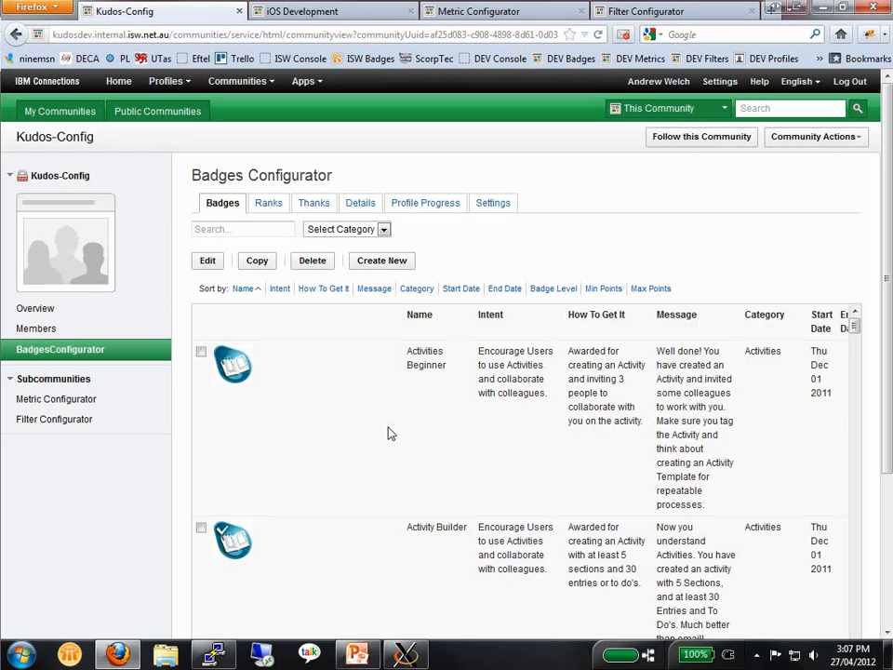
Find the iOS Dev Bookmarker and iOS Dev Members badges in the badge list and highlight their names
scroll(390, 433, down, 15)
scroll(509, 452, down, 15)
scroll(509, 457, down, 15)
scroll(509, 458, up, 8)
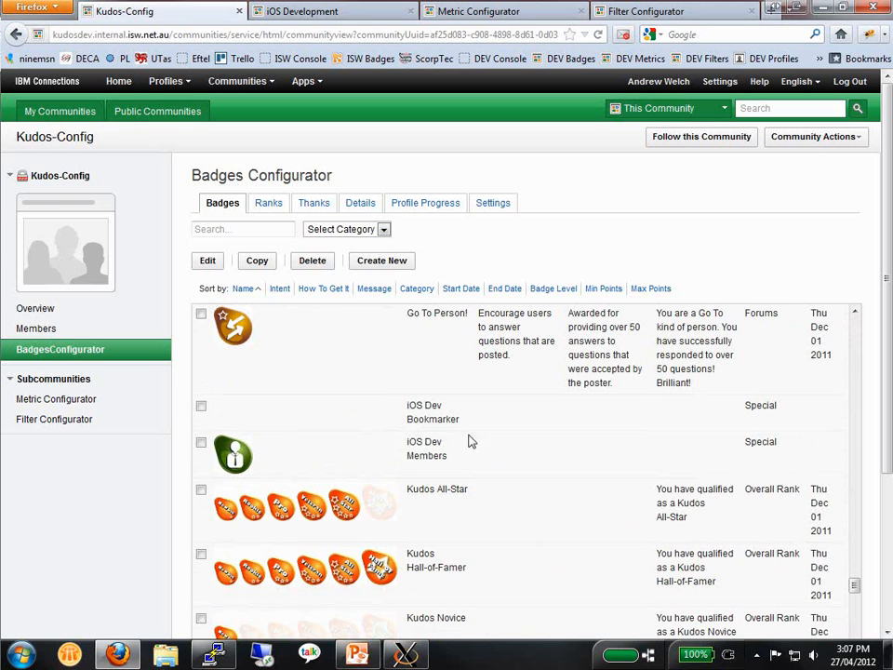
drag(408, 406, 450, 455)
click(428, 458)
Compare the iOS Dev Members awards in the home page's Discover updates with the iOS Development community's member list
click(119, 83)
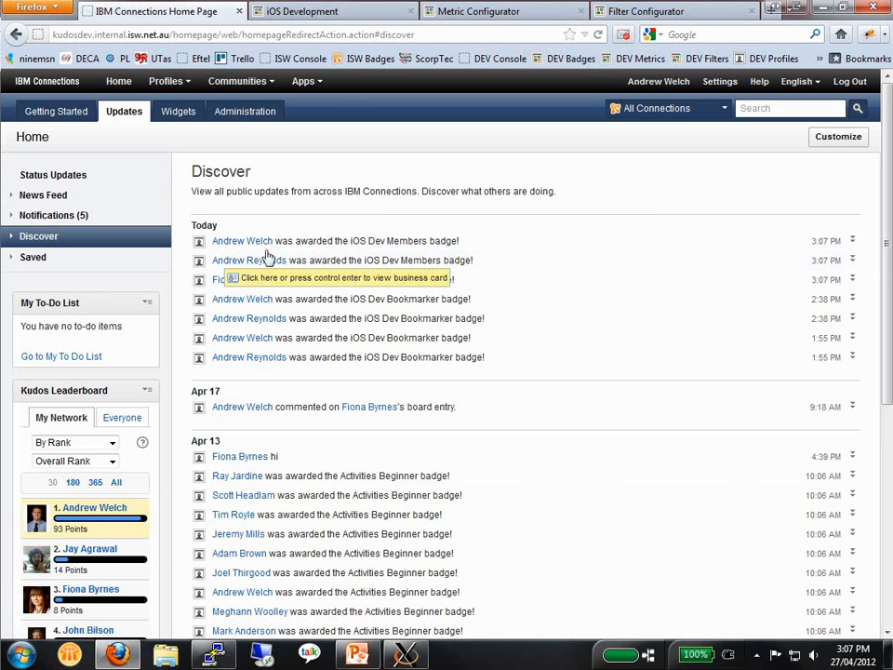
click(314, 13)
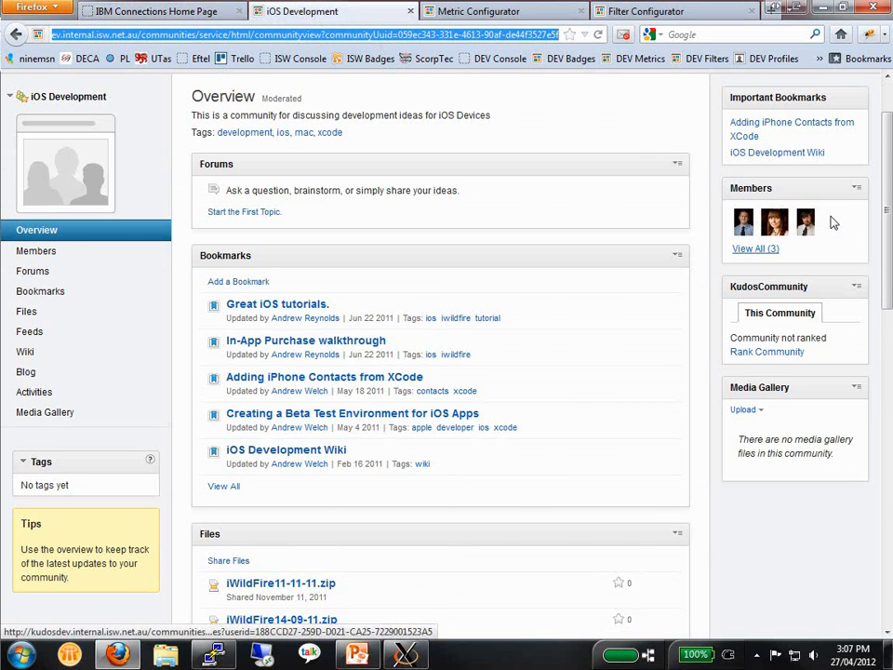
click(203, 13)
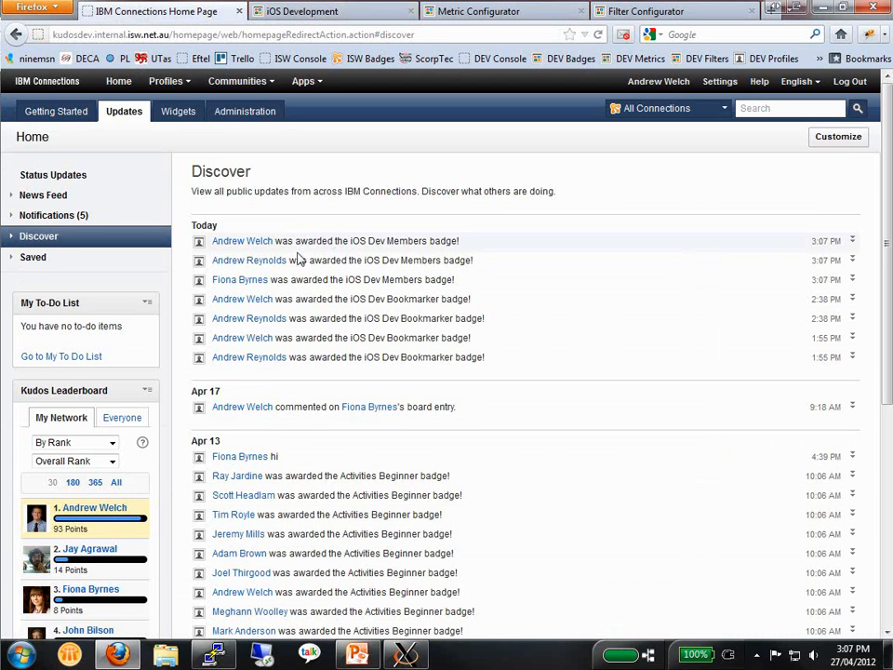
Switch to PowerPoint to review the Kudos FAQ slide on creating a badge
click(357, 655)
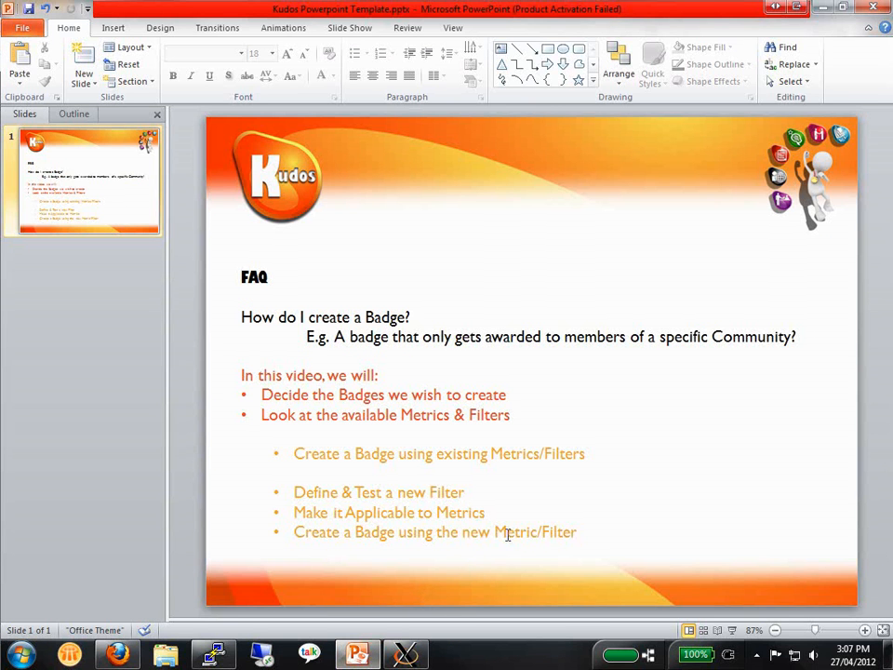